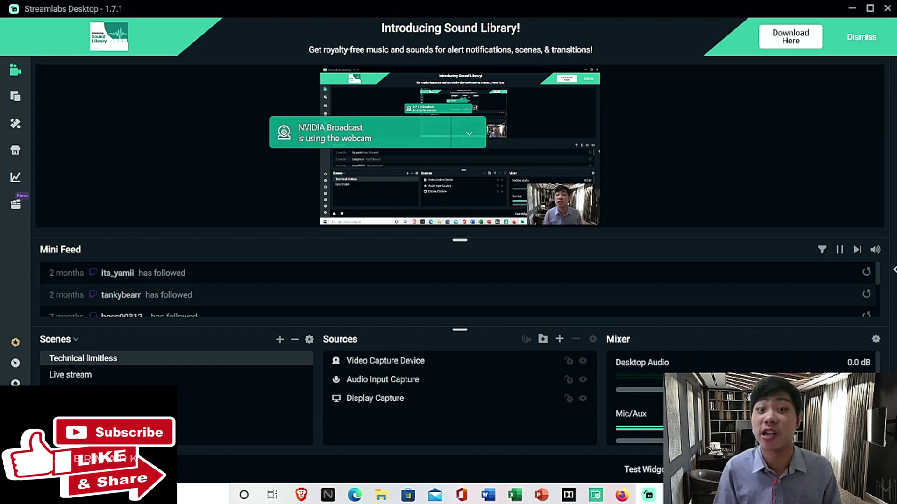
Hide Streamlabs, then browse the assignment folder to the dated Zoom Meeting recording folder
left_click(851, 9)
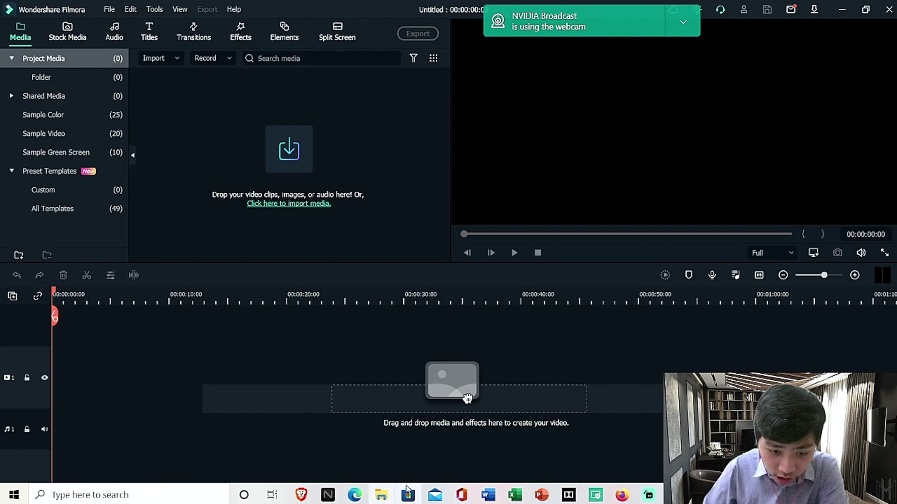
left_click(381, 495)
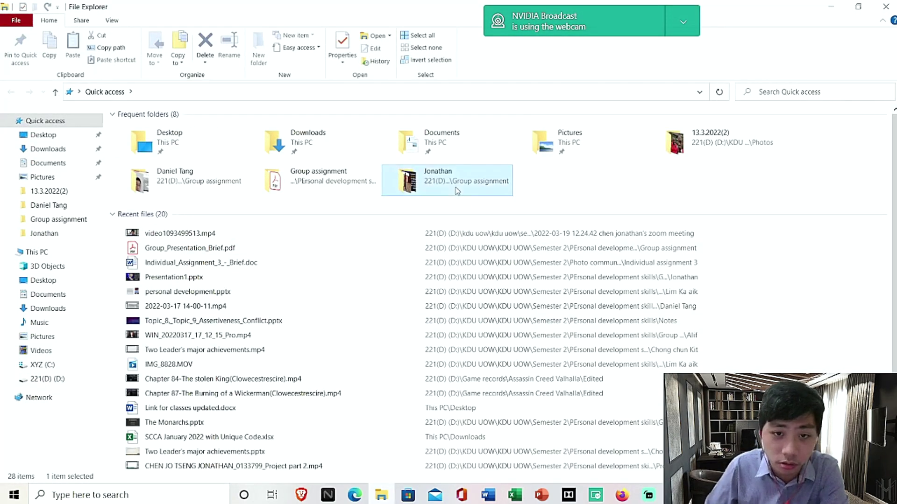
double_click(456, 188)
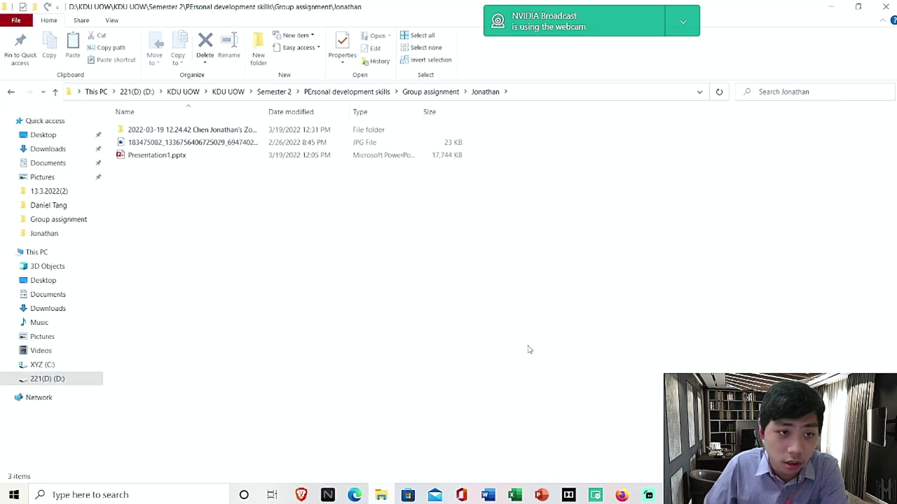
double_click(247, 142)
left_click(887, 9)
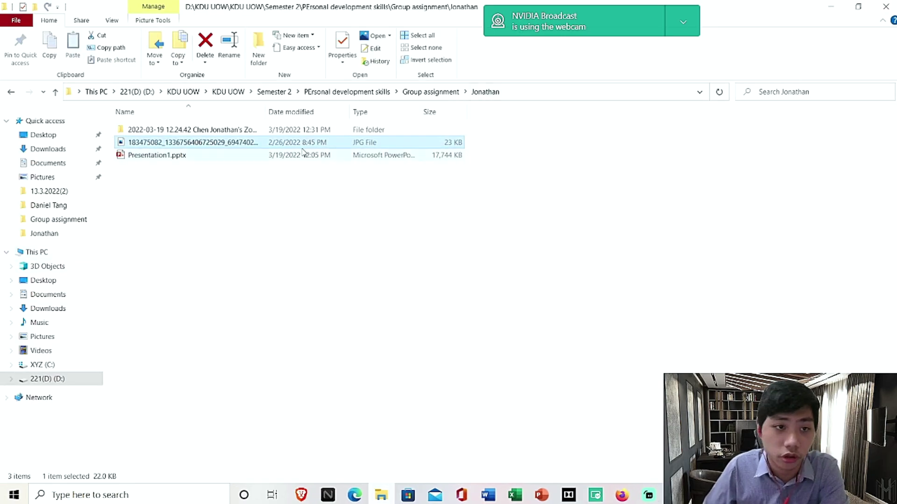
double_click(322, 129)
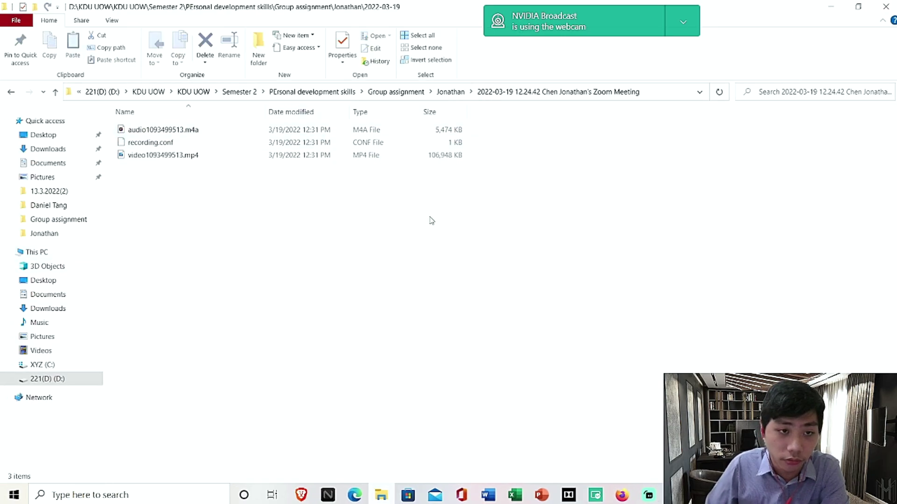
Import video1093499513.mp4 from Explorer into Filmora's media library
left_click(298, 157)
left_click_drag(269, 5, 638, 96)
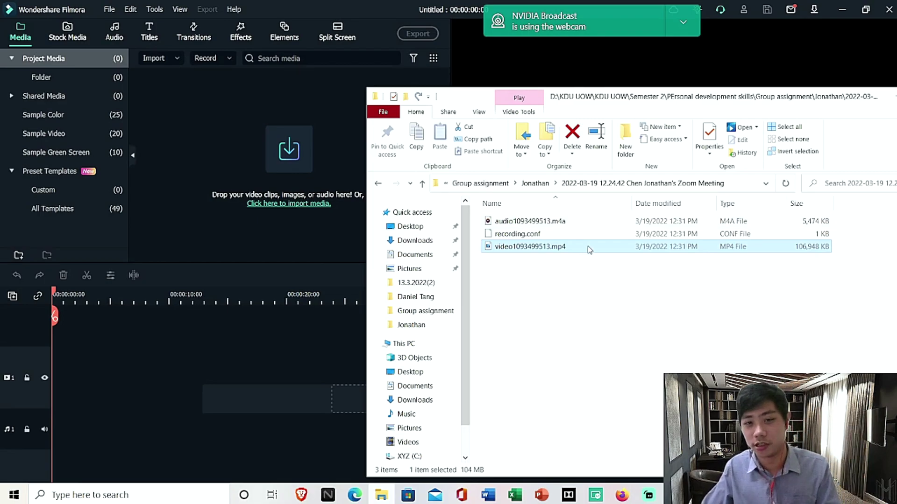
left_click_drag(590, 250, 271, 168)
left_click_drag(723, 104, 605, 106)
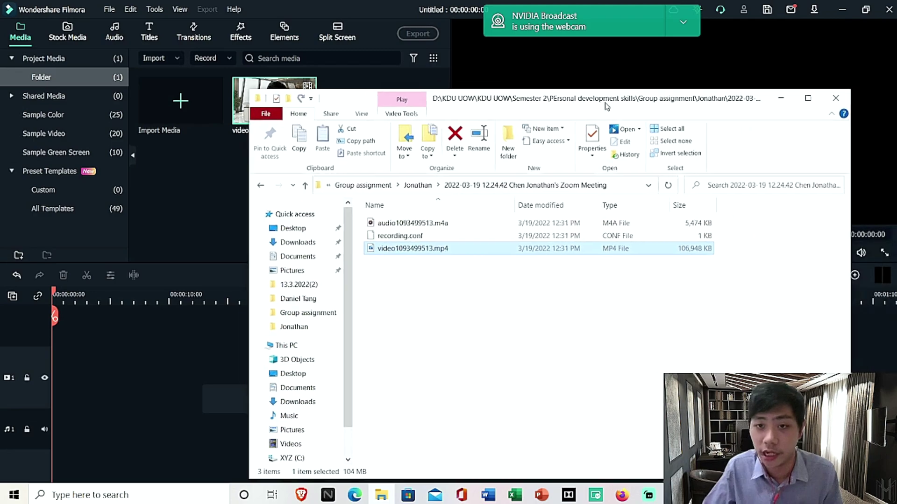
left_click(433, 186)
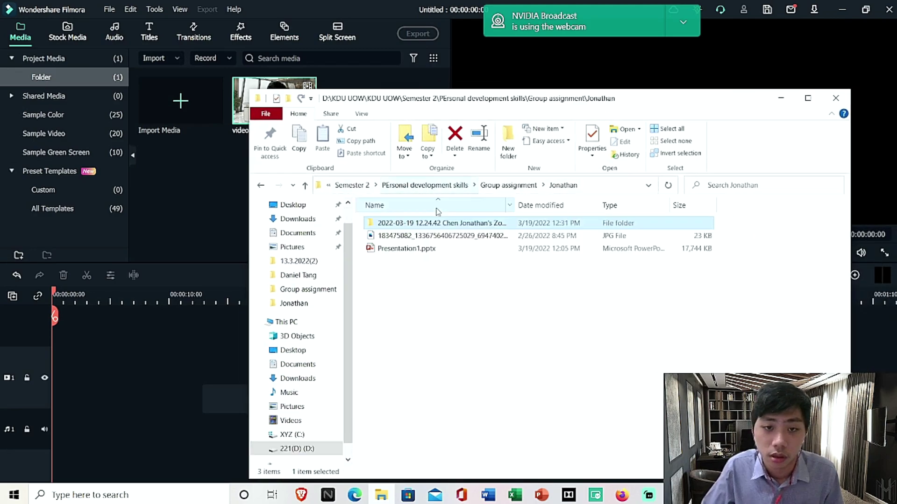
left_click(163, 196)
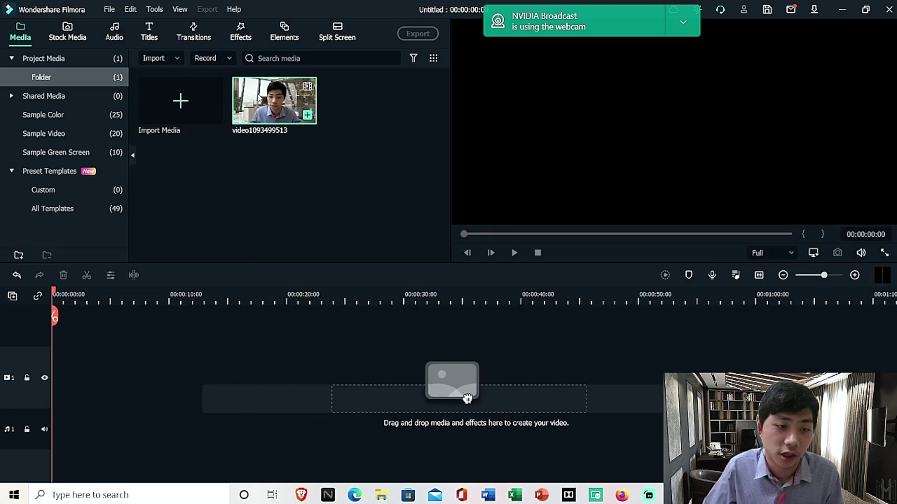
Place the recording on the video track as a 1280 x 720 25fps project and preview it
left_click_drag(274, 100, 262, 378)
left_click(382, 281)
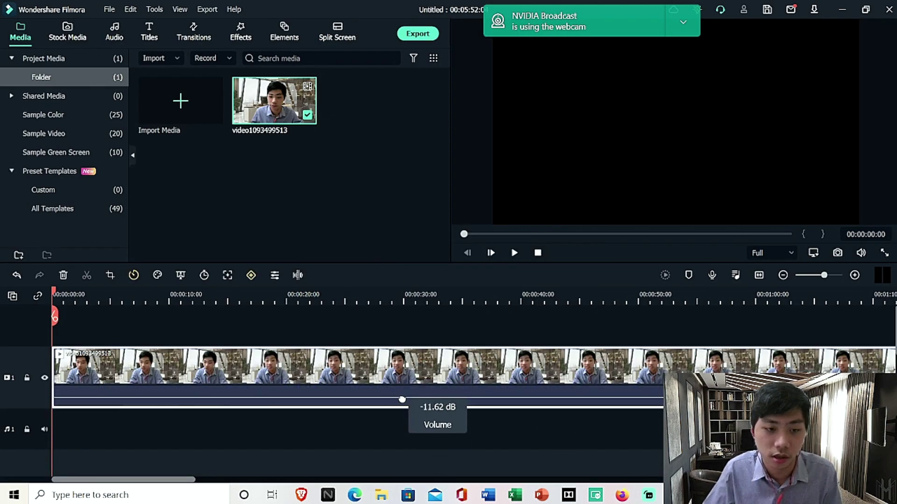
key("space")
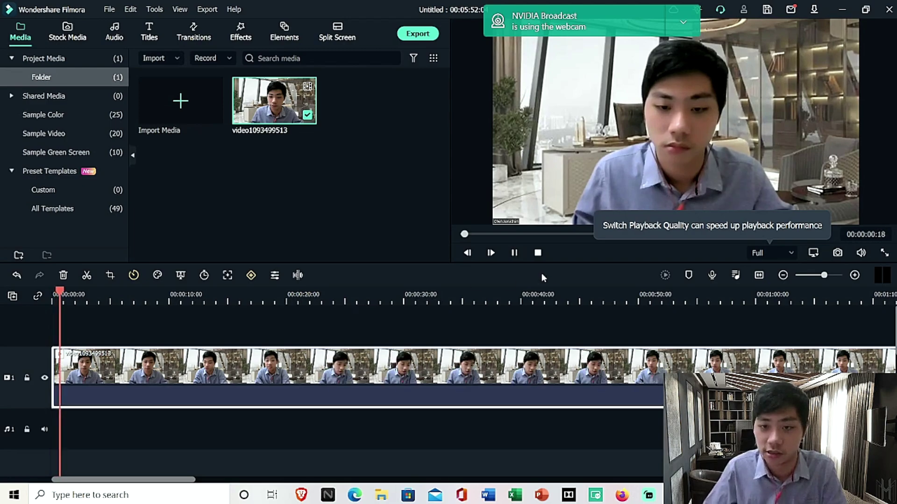
left_click(553, 297)
left_click(833, 297)
key("space")
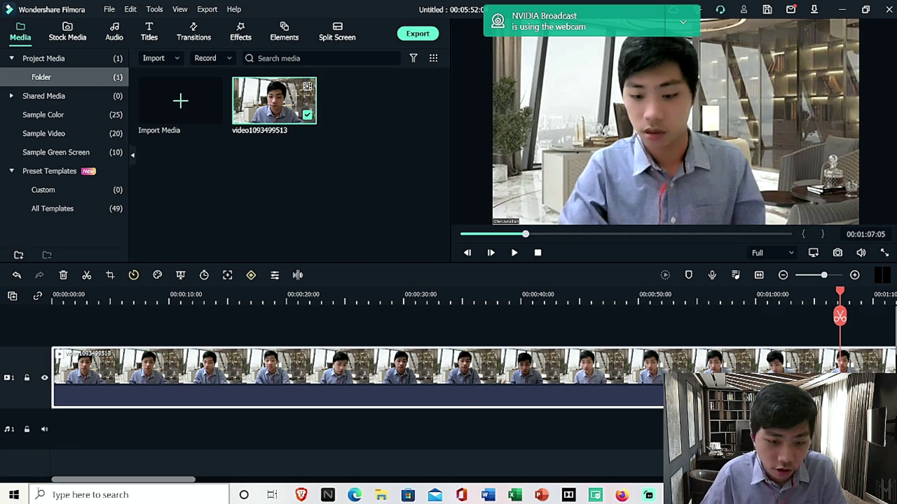
left_click(381, 495)
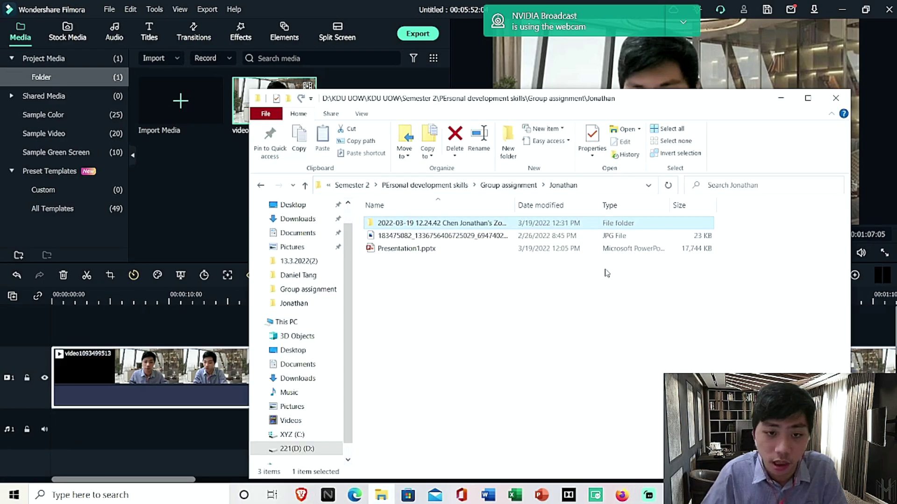
Open Presentation1.pptx from the group assignment folder in PowerPoint
left_click(600, 251)
double_click(600, 251)
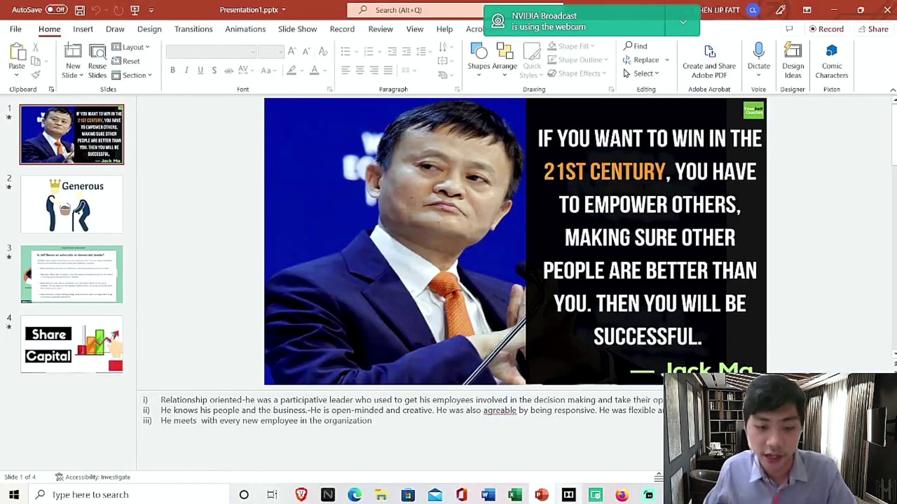
Paste the copied leadership slide image into a new blank Word document and select it
left_click(486, 496)
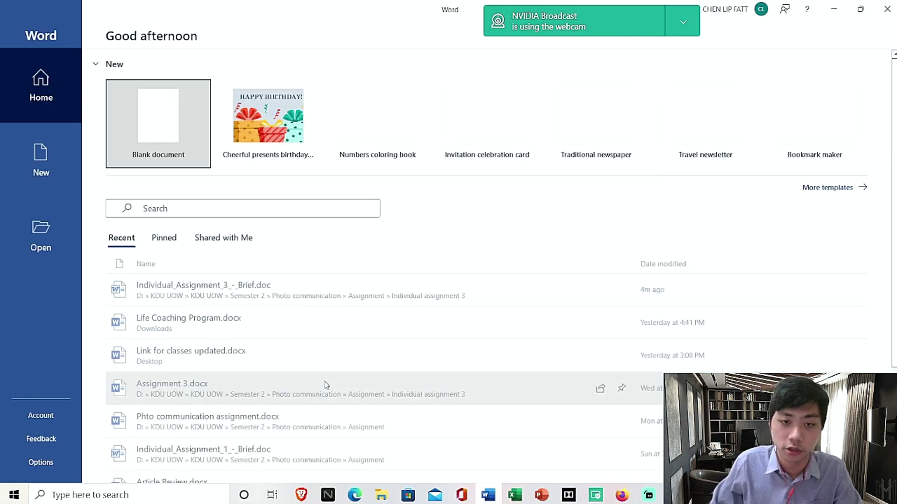
left_click(173, 148)
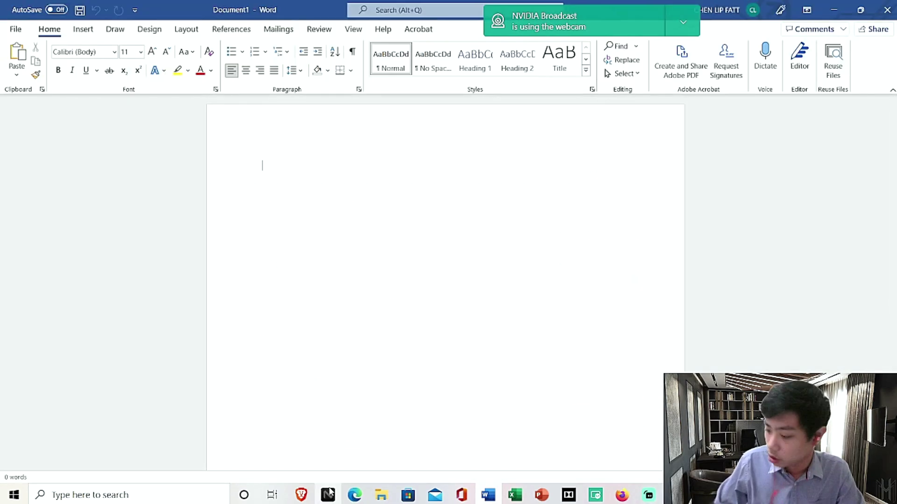
right_click(396, 296)
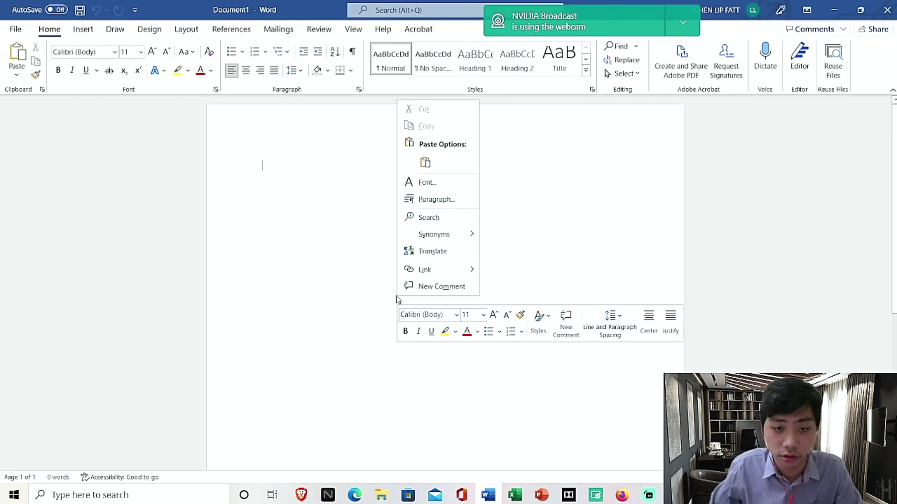
left_click(425, 162)
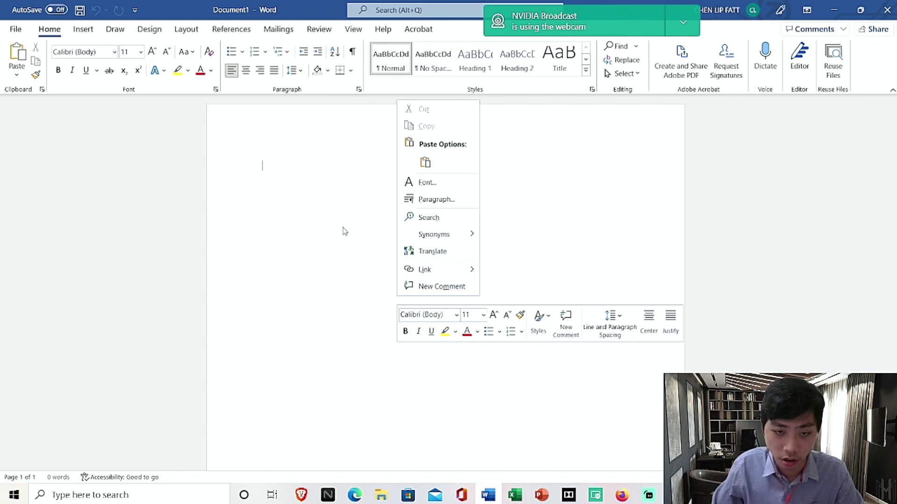
left_click(347, 222)
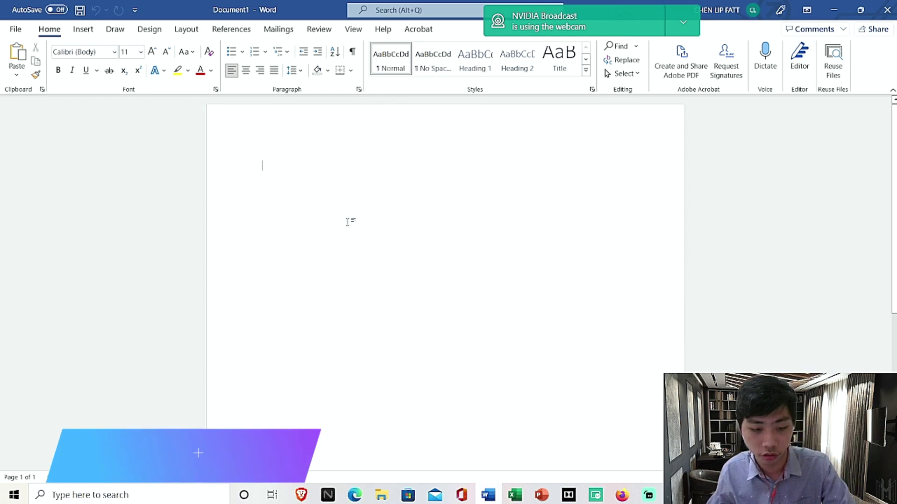
key("ctrl+v")
left_click(425, 228)
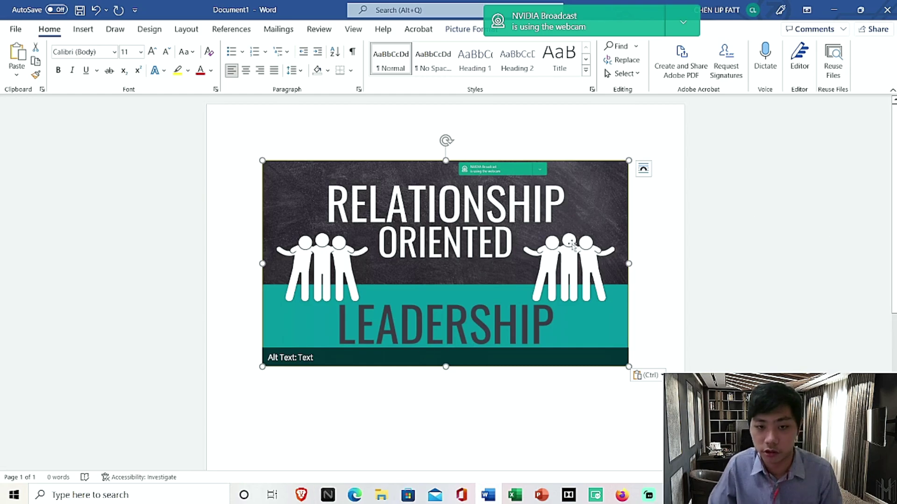
Start a Save As for the presentation in PowerPoint, then close it without saving
left_click(541, 496)
left_click(14, 29)
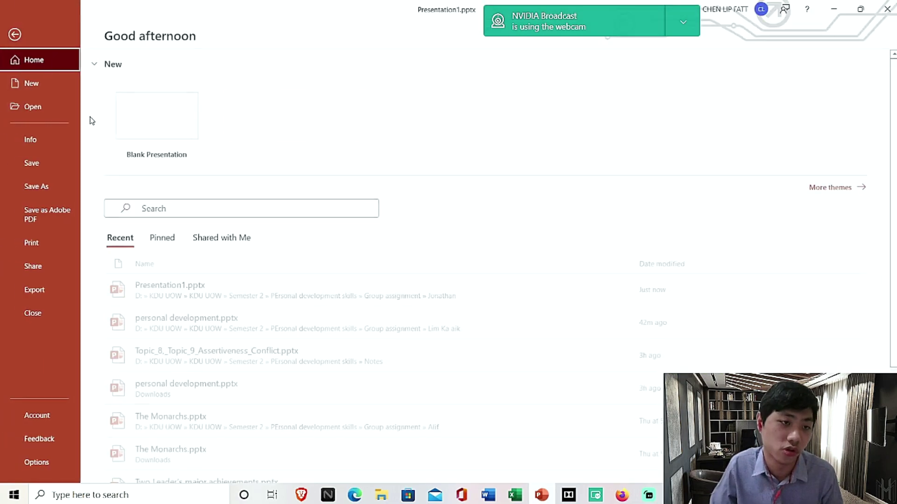
left_click(38, 187)
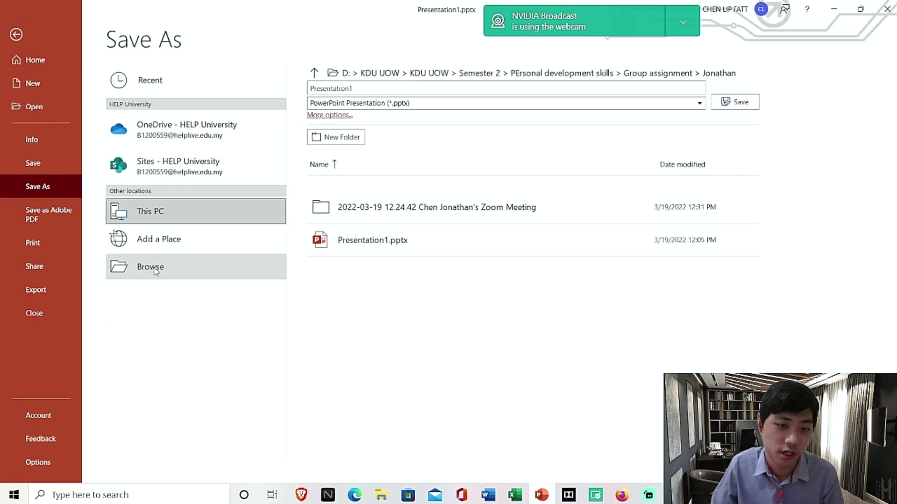
left_click(117, 270)
left_click(443, 14)
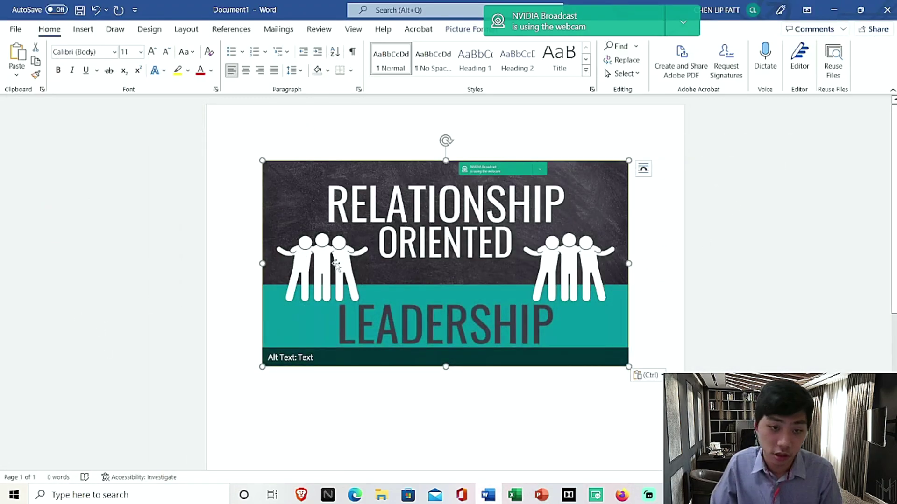
Choose Save as Picture for the pasted leadership image in Word
right_click(430, 211)
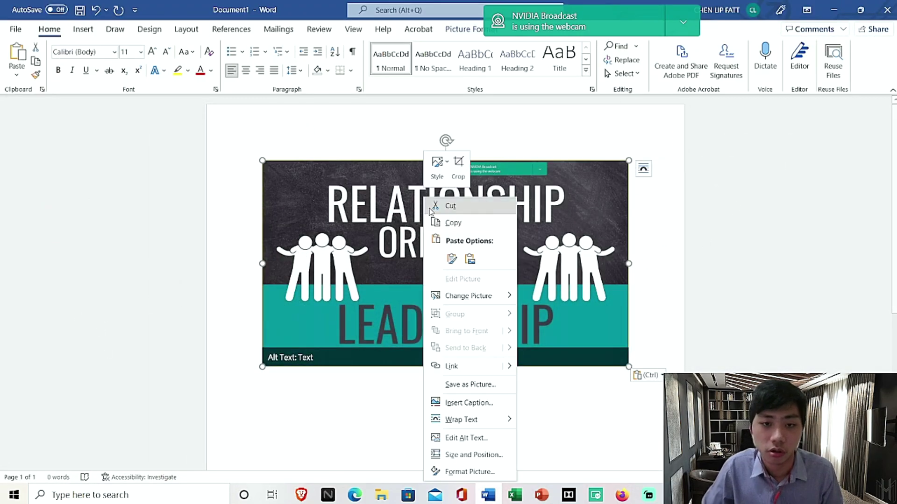
left_click(467, 384)
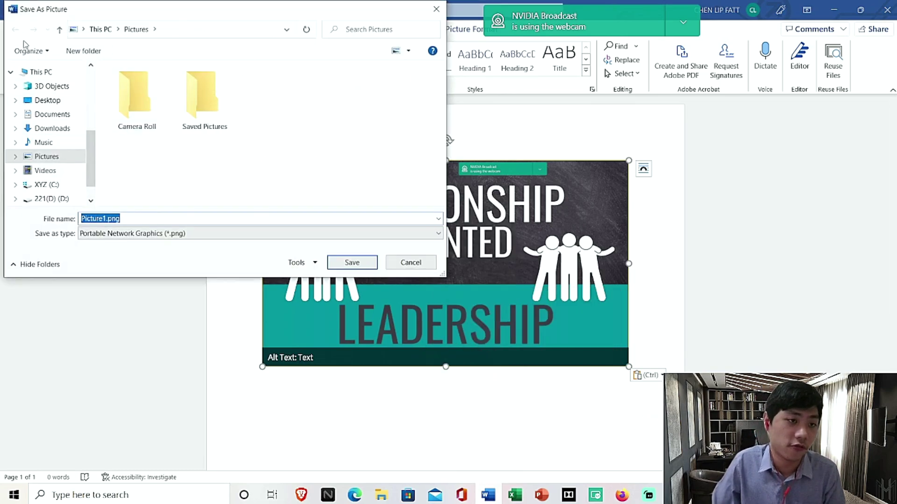
scroll(90, 136, "up", 3)
scroll(78, 175, "down", 2)
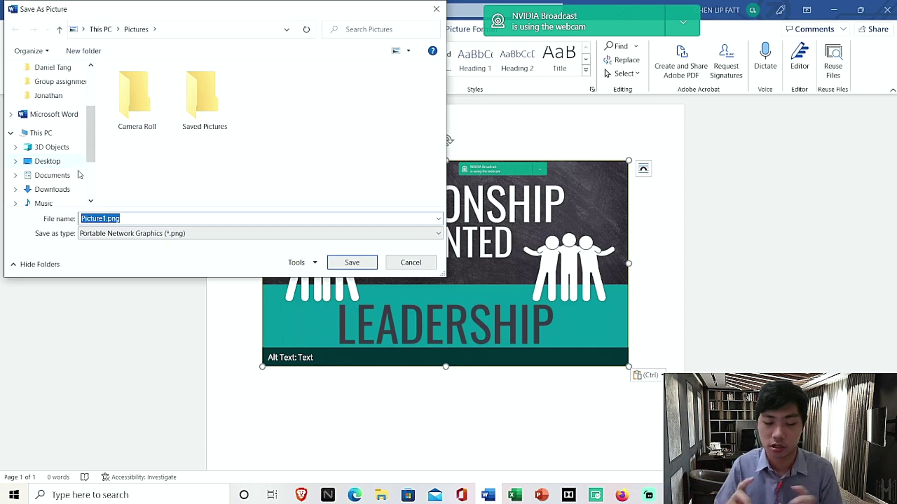
scroll(52, 109, "up", 1)
scroll(53, 194, "down", 2)
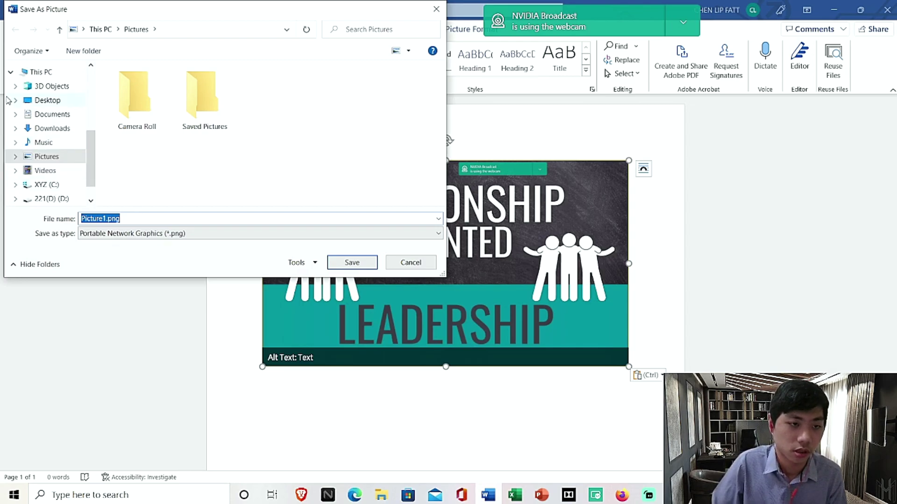
scroll(11, 112, "down", 1)
scroll(23, 149, "up", 2)
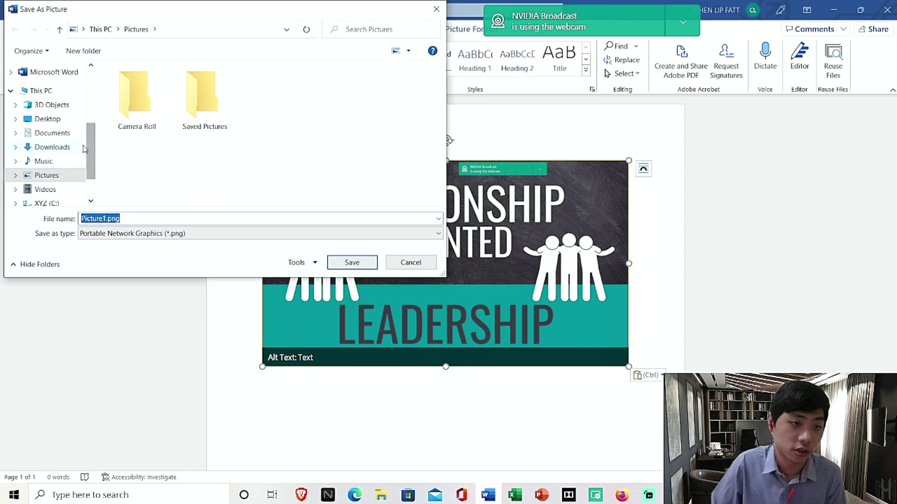
Save the image as Picture1.png in This PC > Desktop
left_click(49, 147)
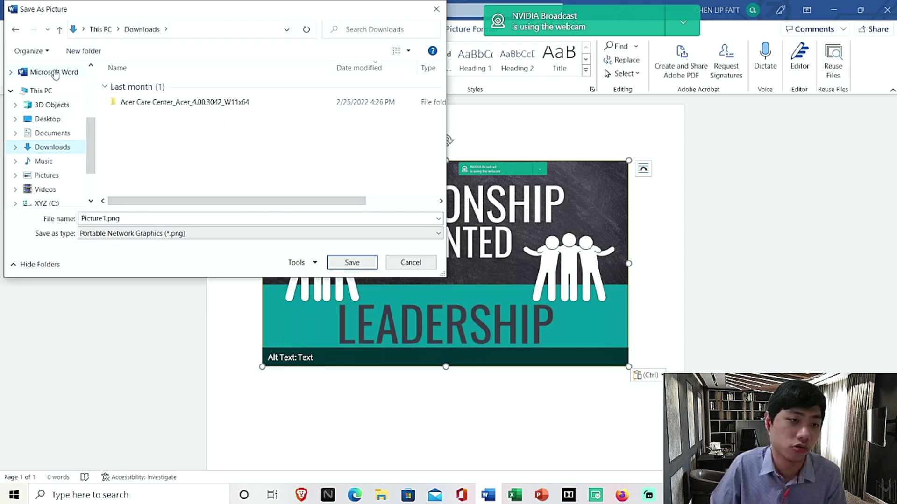
scroll(54, 140, "up", 3)
scroll(70, 182, "down", 1)
left_click(70, 162)
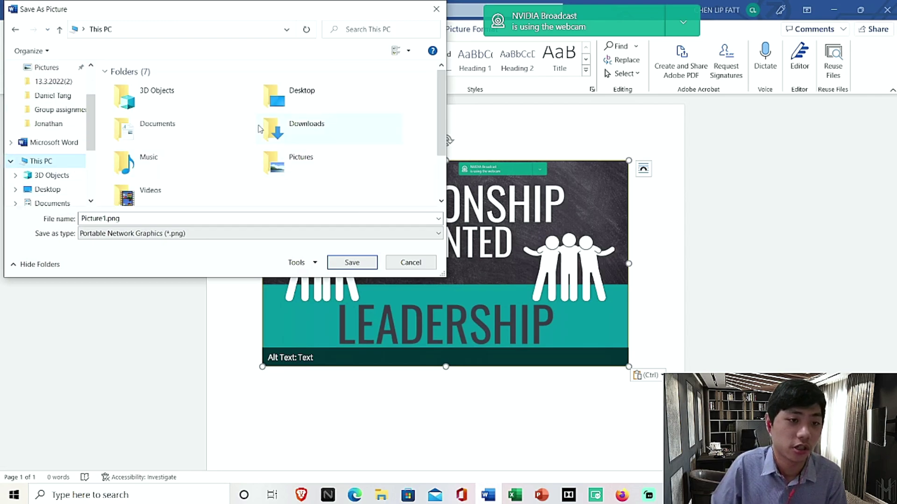
double_click(303, 104)
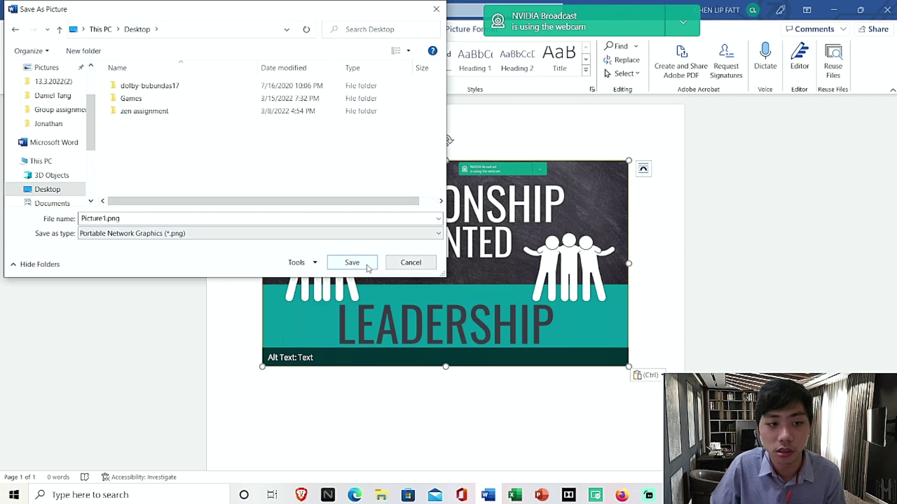
left_click(367, 268)
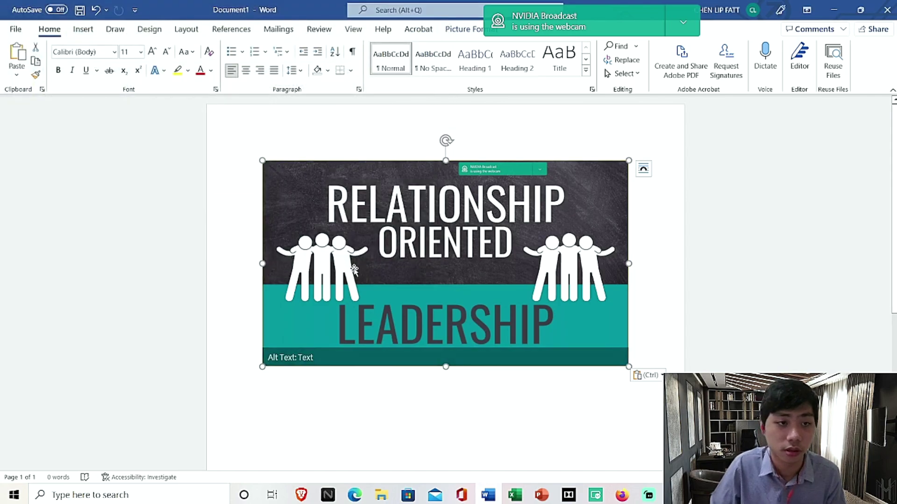
Minimize Word, browse Explorer to the Desktop, and drag Picture1.png into Filmora's media library
left_click(832, 14)
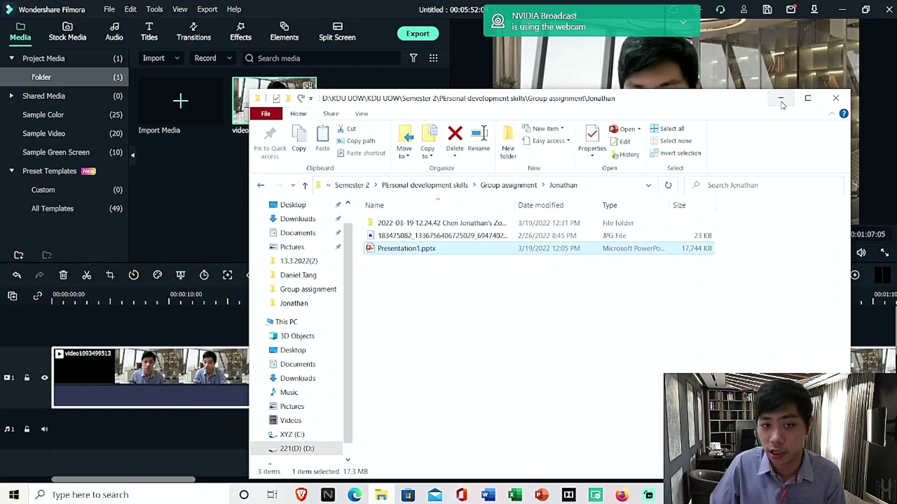
scroll(307, 252, "up", 1)
left_click(304, 243)
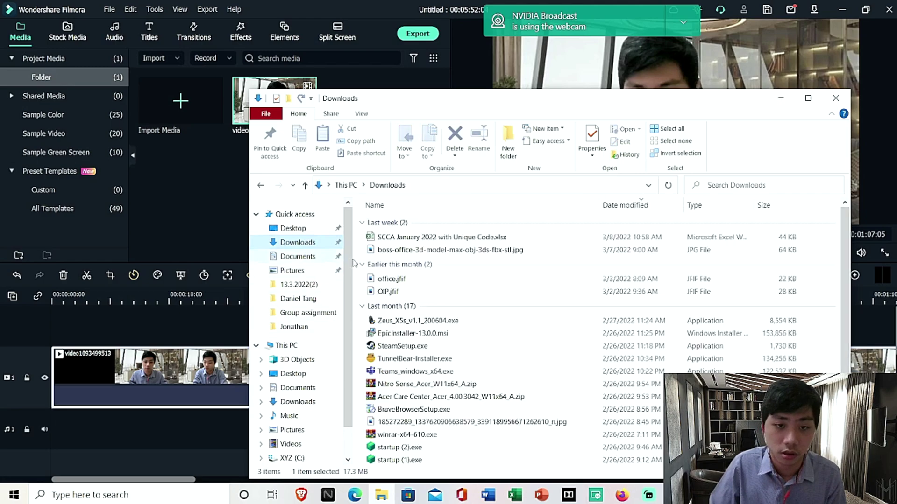
scroll(439, 306, "down", 2)
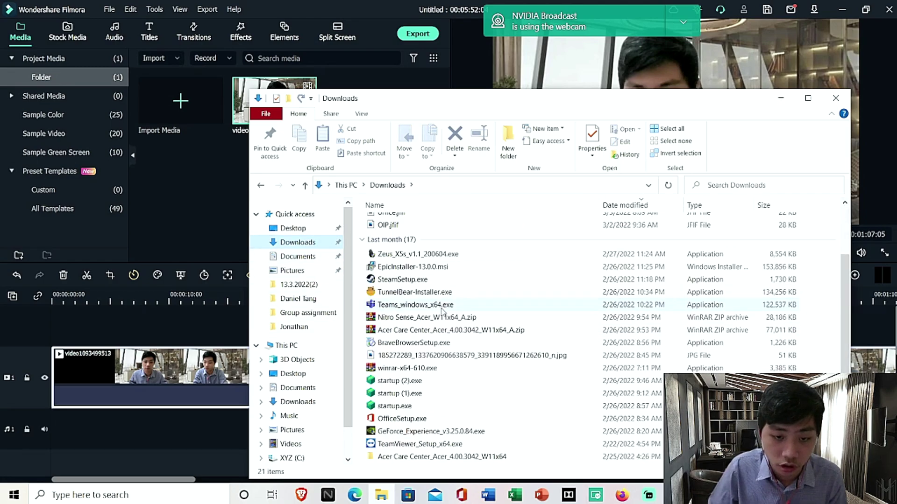
scroll(558, 390, "up", 2)
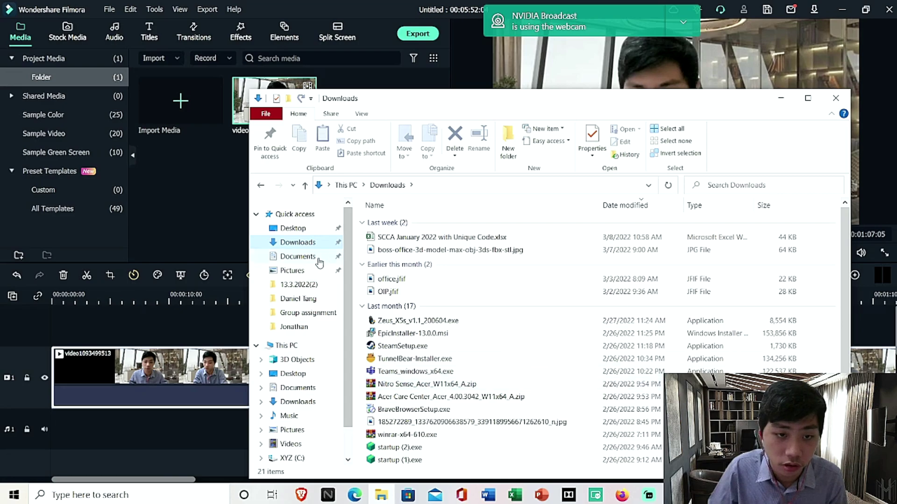
left_click(293, 228)
left_click(465, 324)
left_click_drag(571, 101, 749, 83)
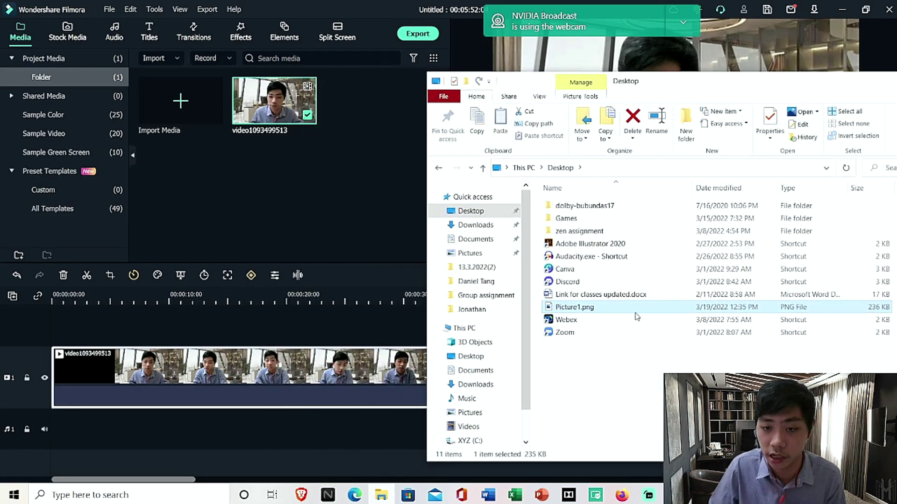
left_click_drag(381, 274, 240, 210)
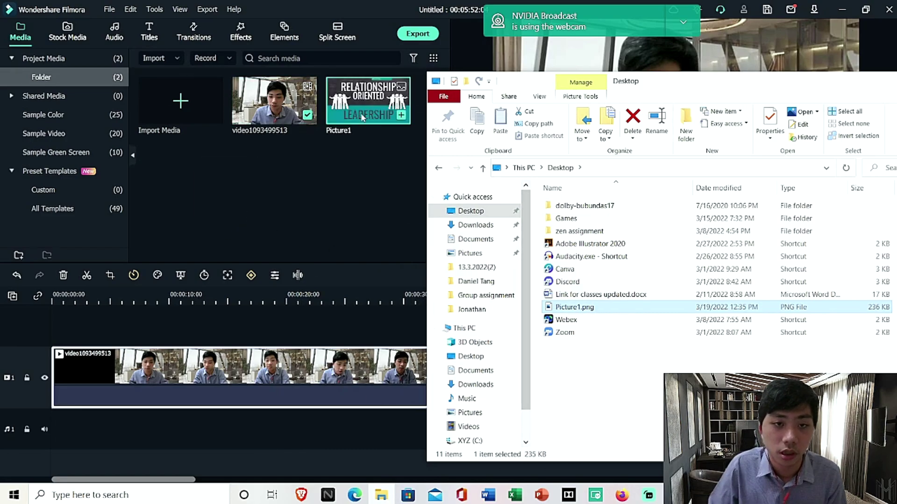
Drop Picture1 onto a new track above the Zoom recording and play from the start
left_click(311, 238)
left_click_drag(311, 238, 54, 343)
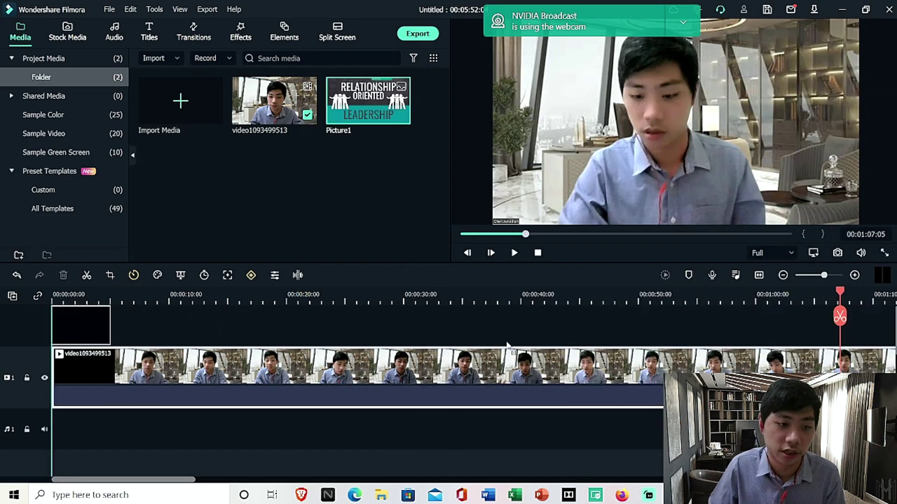
left_click_drag(540, 335, 653, 332)
right_click(653, 332)
key("Escape")
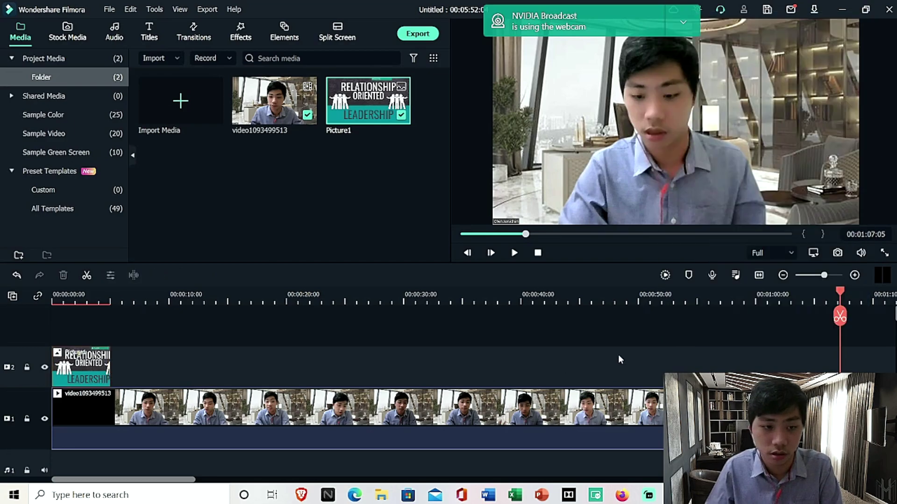
left_click(56, 298)
key("space")
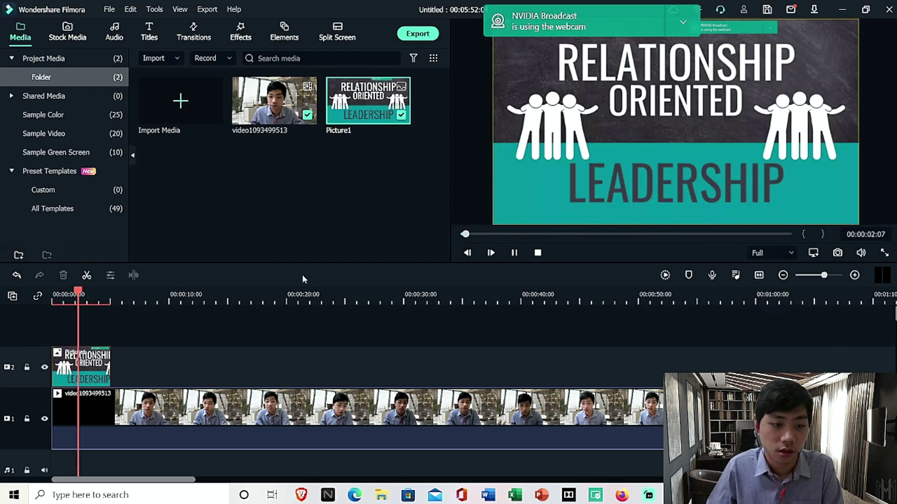
Shift the Picture1 clip later to about 5 seconds and preview its timing
left_click_drag(106, 377, 127, 371)
key("space")
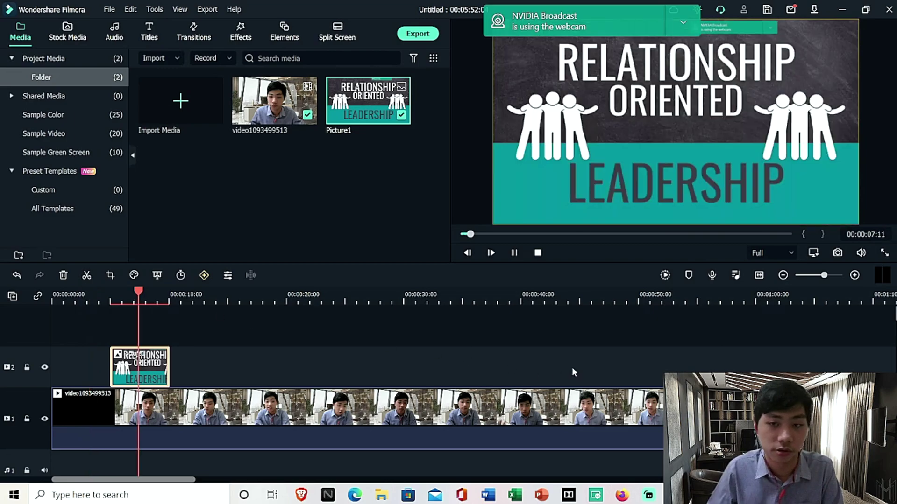
key("space")
left_click(819, 140)
Resize the Picture1 slide with its preview handles until it covers the full video frame
double_click(594, 142)
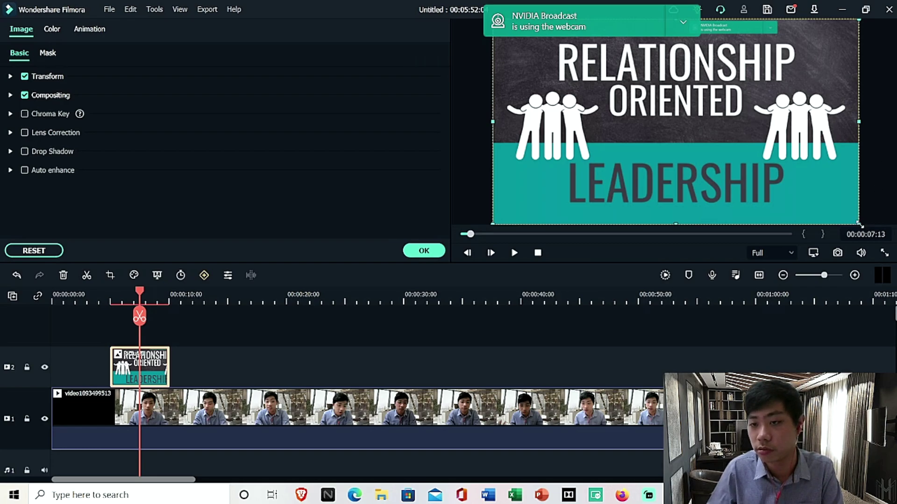
left_click_drag(859, 225, 627, 93)
mouse_move(565, 69)
left_mouse_down()
mouse_move(572, 86)
mouse_move(563, 66)
left_mouse_up()
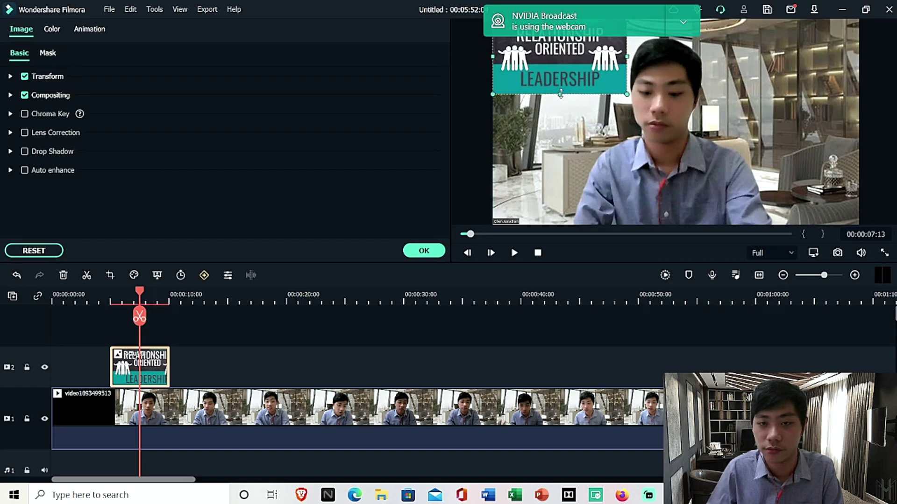
left_click_drag(561, 94, 562, 236)
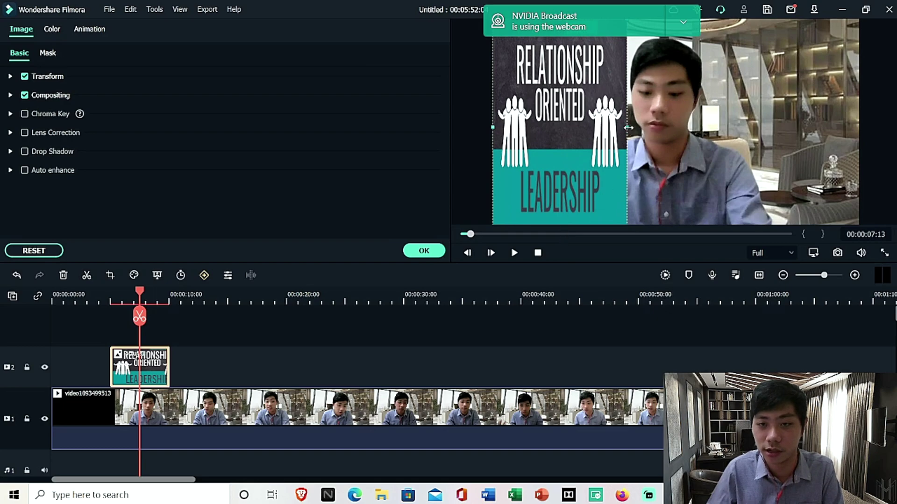
left_click_drag(629, 127, 864, 163)
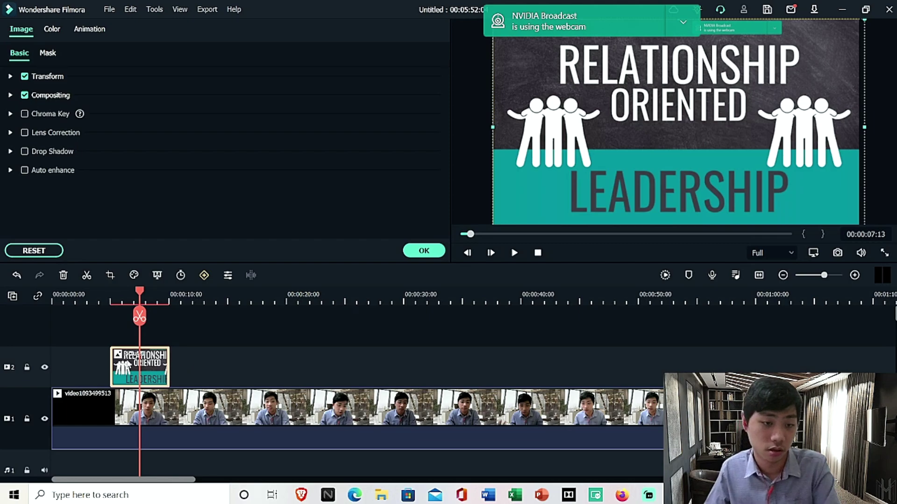
Confirm the image changes and delete the Picture1 clip from the timeline
left_click_drag(139, 295, 57, 294)
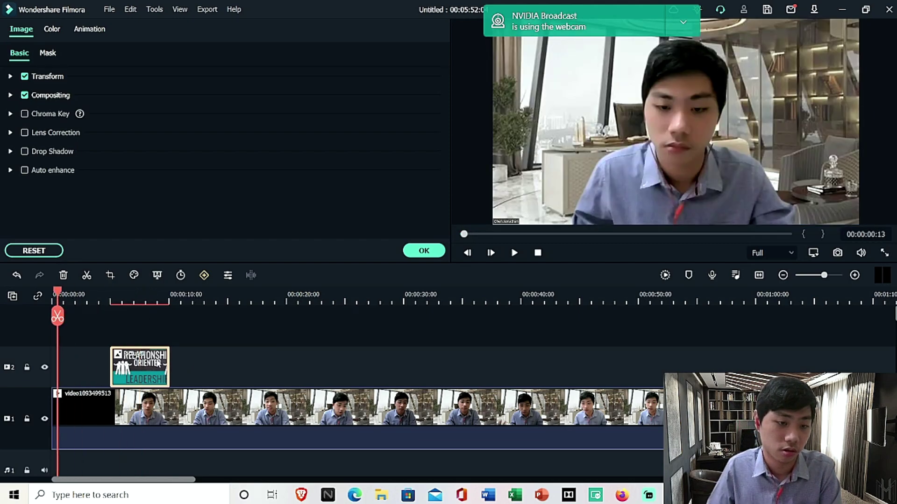
right_click(141, 364)
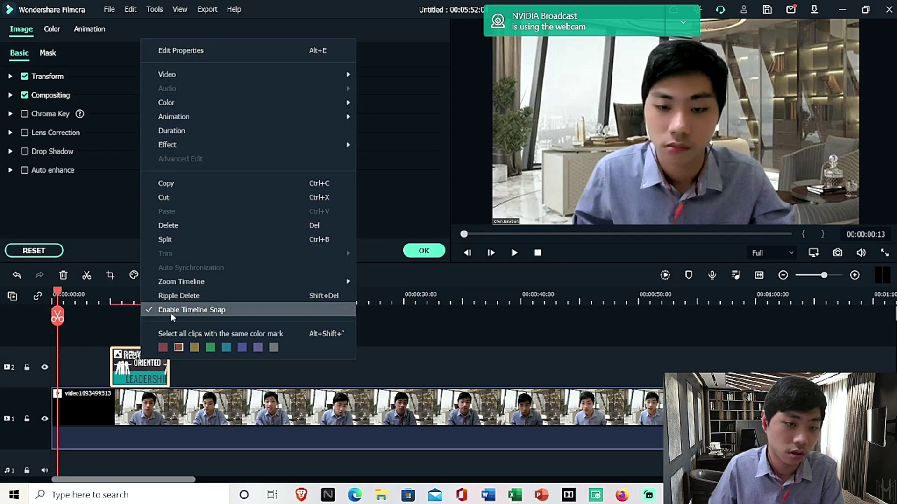
left_click(145, 372)
left_click(426, 251)
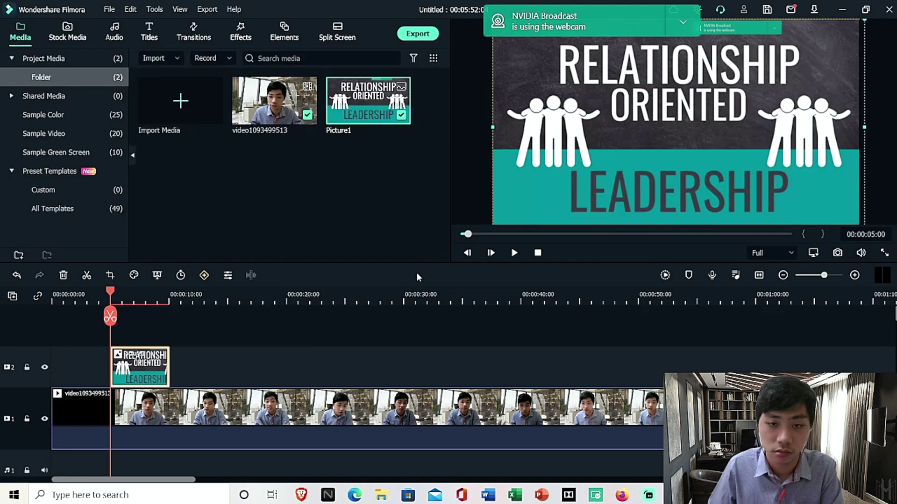
right_click(134, 364)
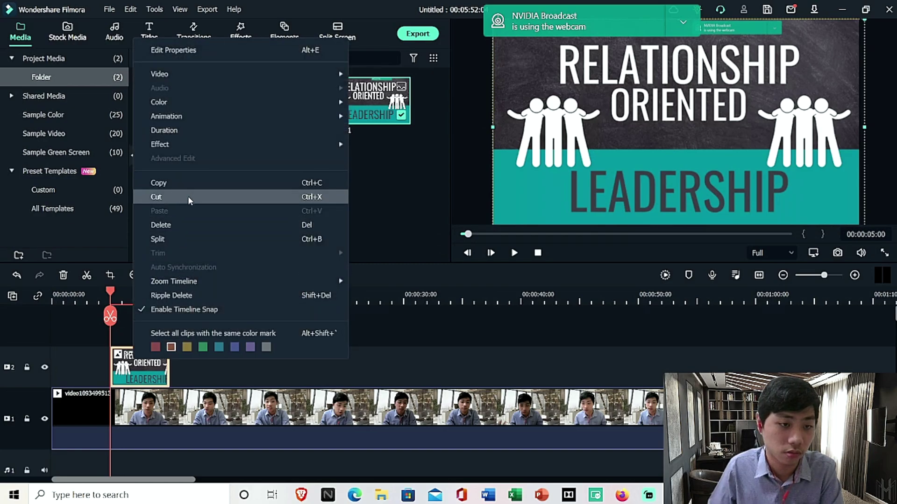
left_click(186, 225)
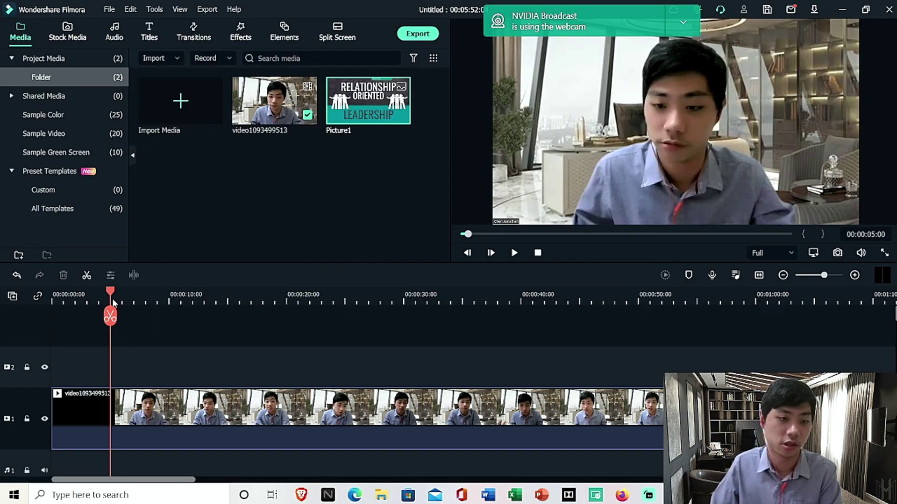
Re-add Picture1 at 0 seconds on track 2 and return the playhead to the start
left_click_drag(109, 292, 60, 327)
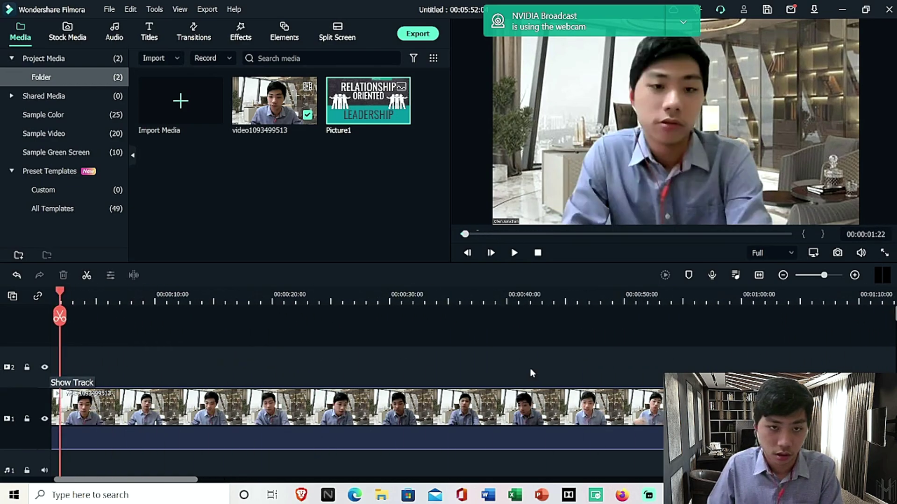
right_click(389, 420)
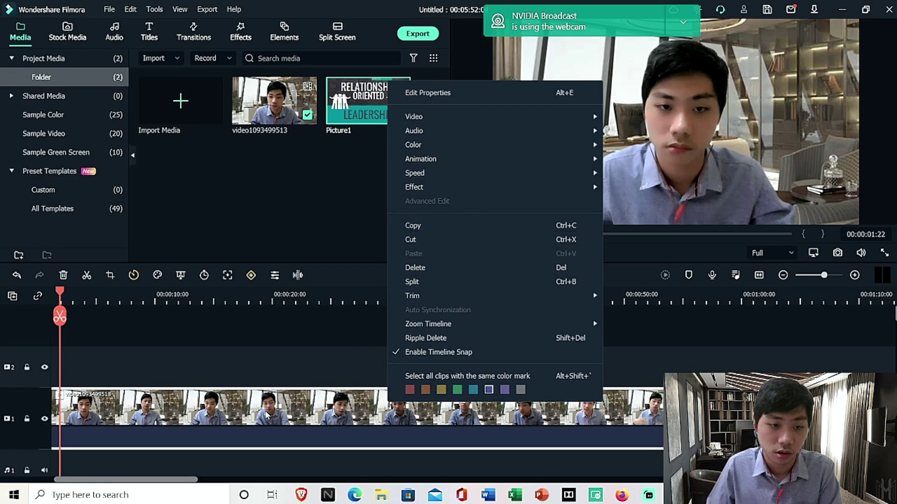
left_click(792, 358)
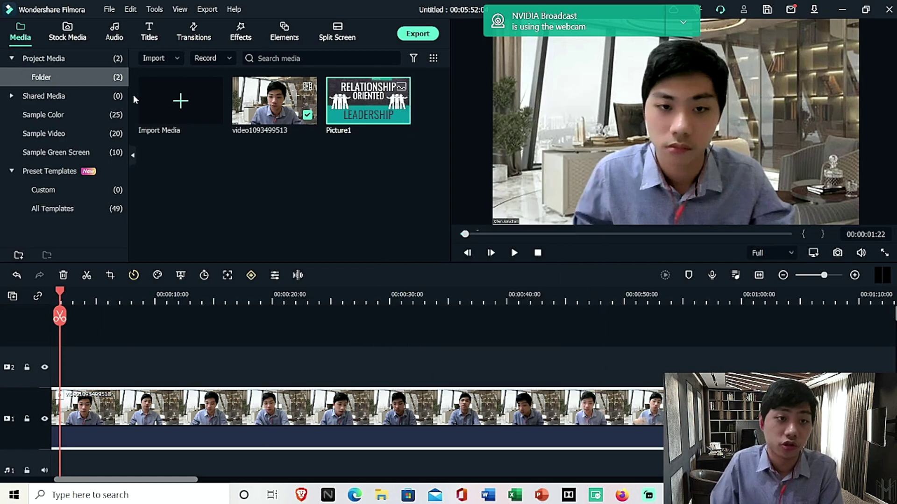
left_click_drag(369, 91, 59, 374)
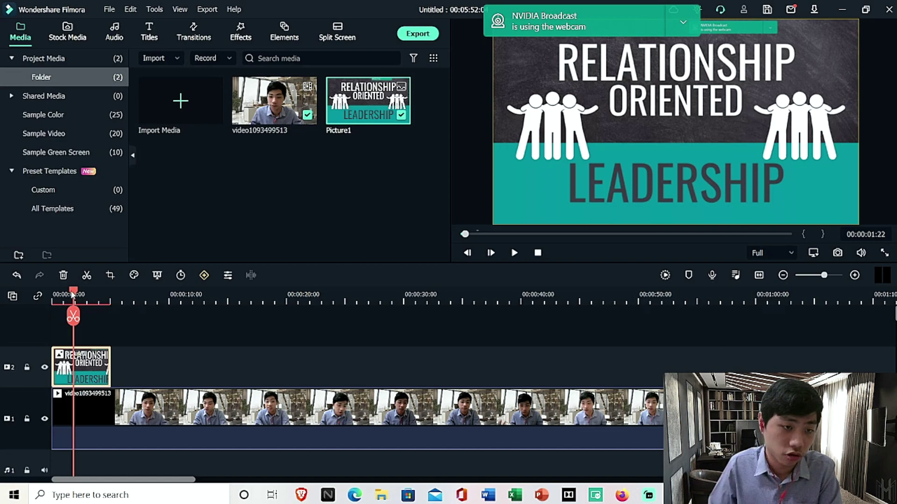
left_click_drag(73, 293, 43, 297)
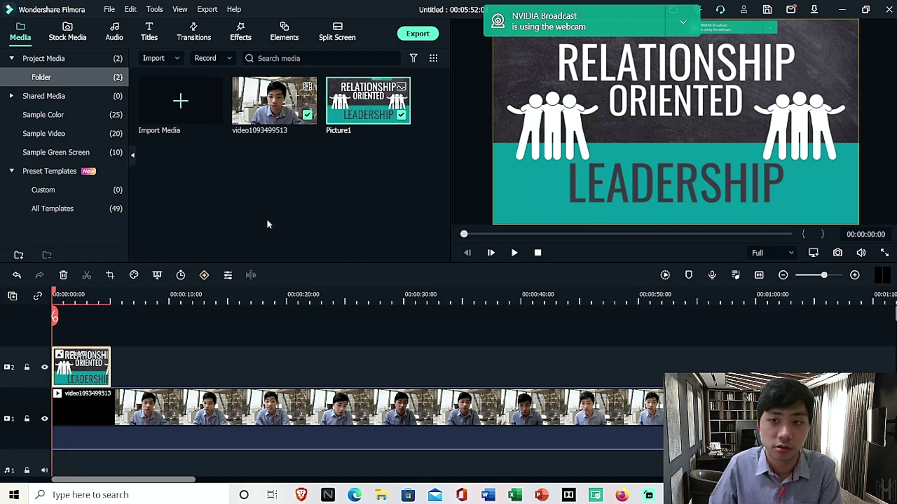
Browse the Ripple & Dissolve transitions to find Dispersion Blur
left_click(198, 29)
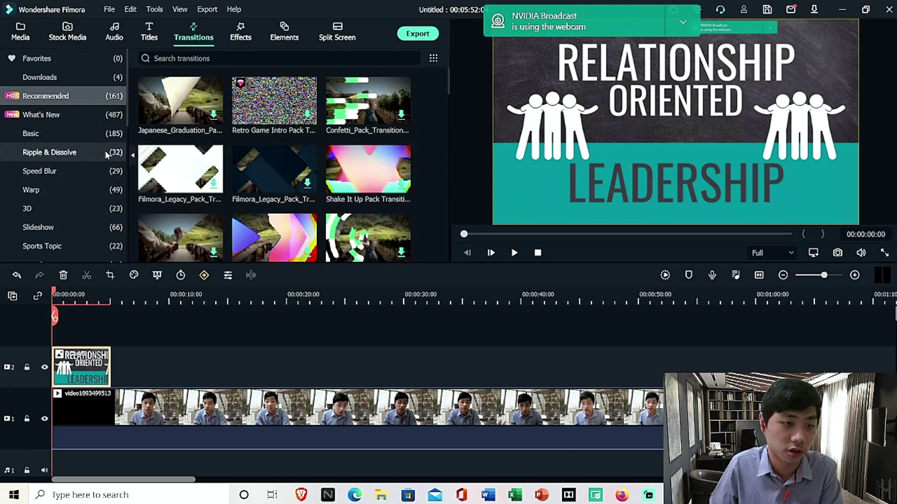
left_click(105, 150)
scroll(327, 178, "down", 5)
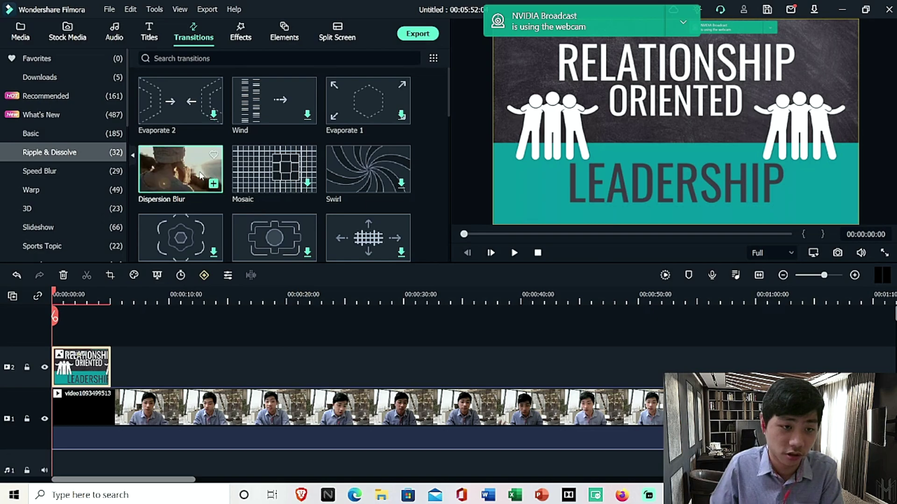
Preview Dispersion Blur and drop it onto the start of the Picture1 clip on track 2
left_click(204, 187)
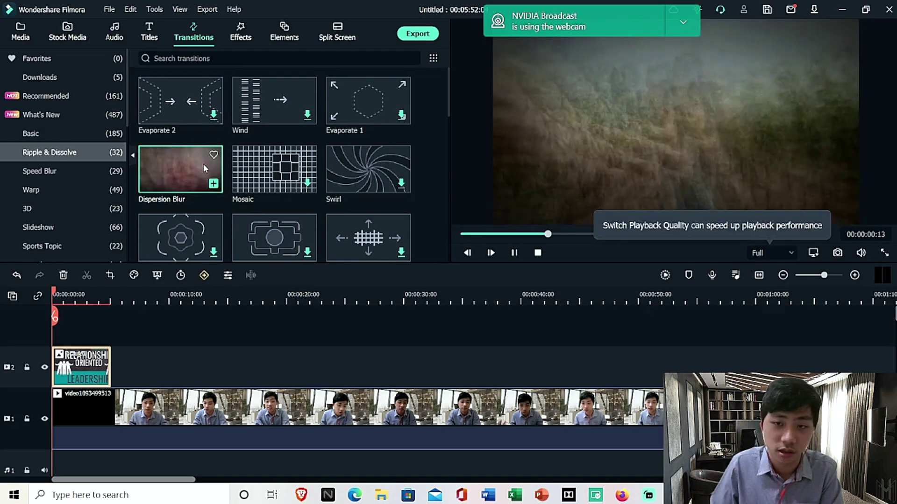
left_click_drag(190, 181, 150, 258)
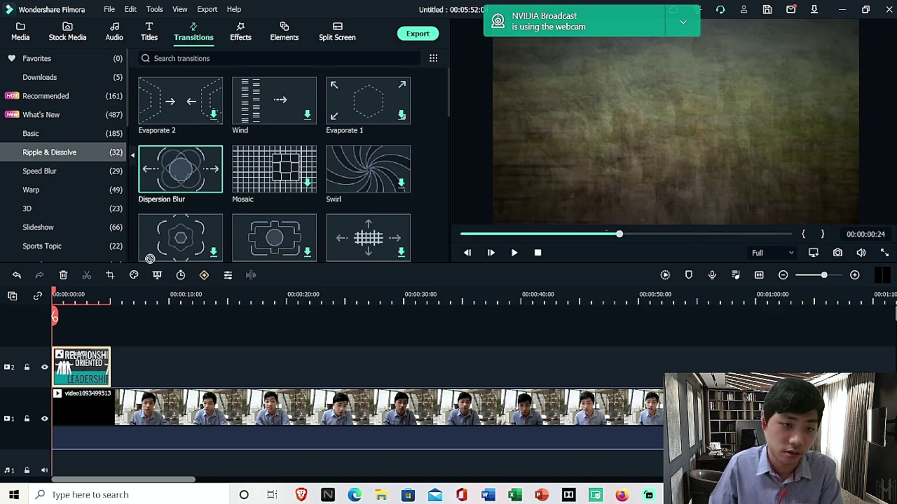
mouse_move(178, 171)
left_mouse_down()
mouse_move(189, 169)
mouse_move(93, 362)
mouse_move(72, 365)
left_mouse_up()
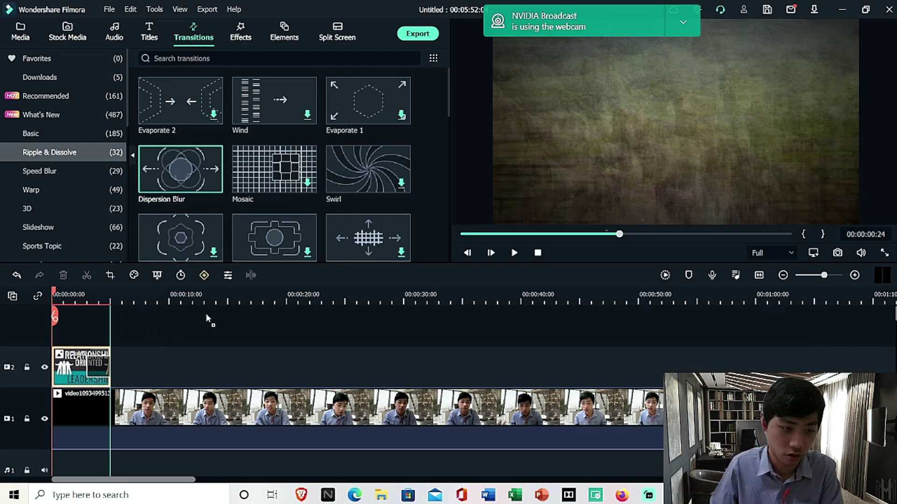
left_click_drag(204, 316, 59, 371)
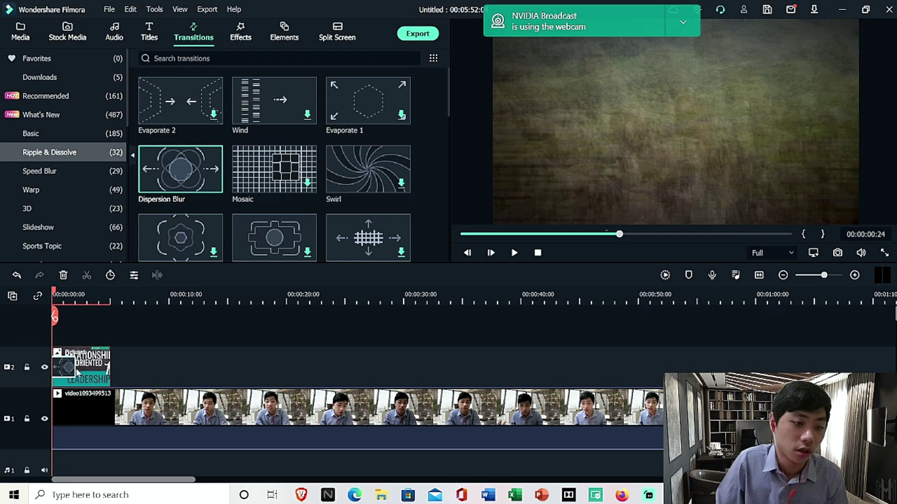
Drag the transition's edge so Dispersion Blur runs from 00:00:00:00 to 00:00:01:04
left_click(77, 371)
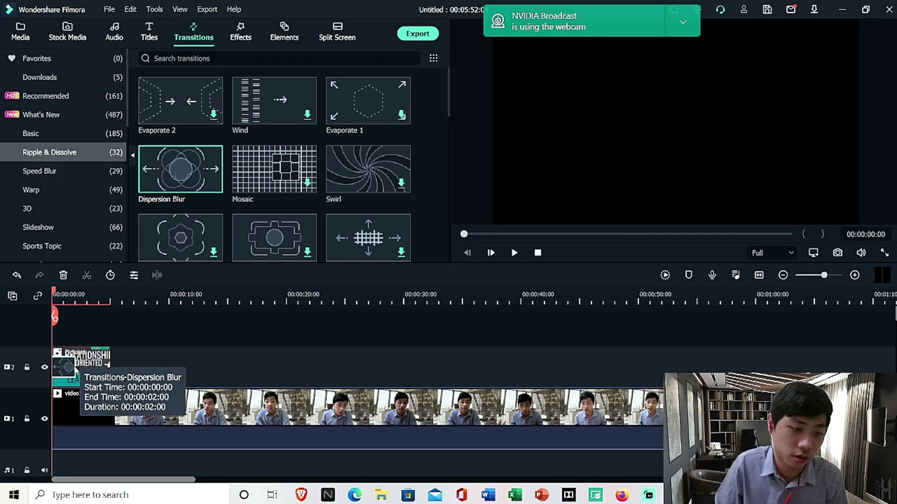
mouse_move(75, 369)
left_mouse_down()
mouse_move(114, 368)
mouse_move(64, 371)
left_mouse_up()
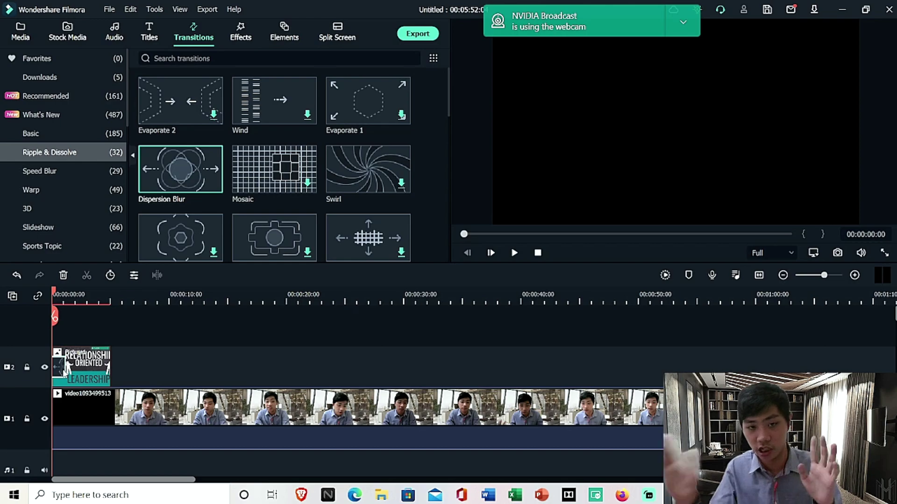
scroll(70, 154, "down", 3)
scroll(228, 150, "down", 10)
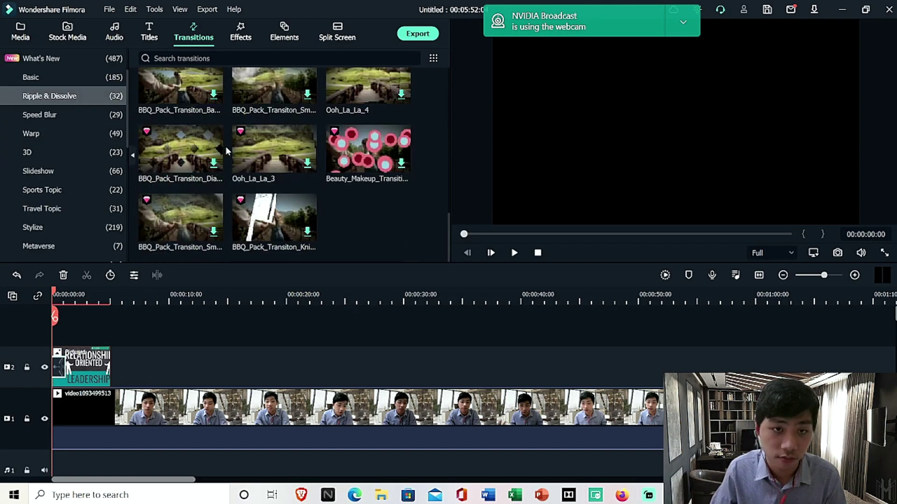
scroll(238, 164, "up", 10)
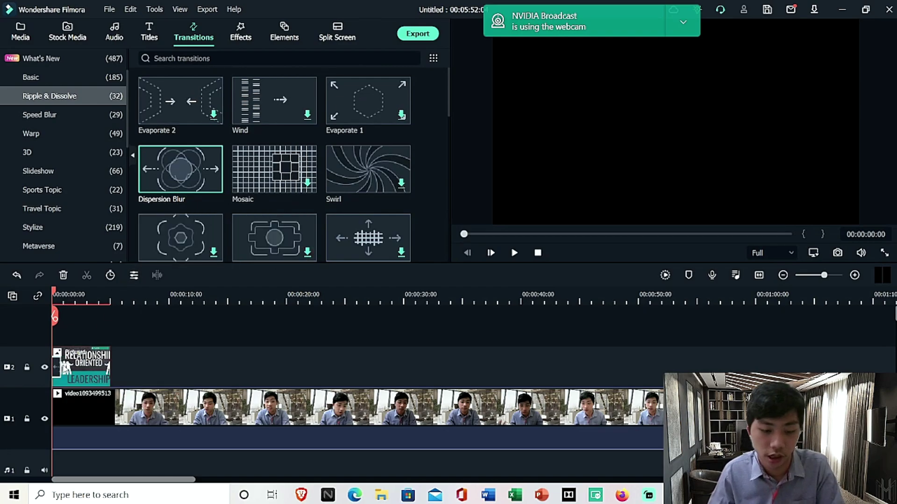
Play back the transition, then lengthen the Picture1 slide clip along the timeline
key("space")
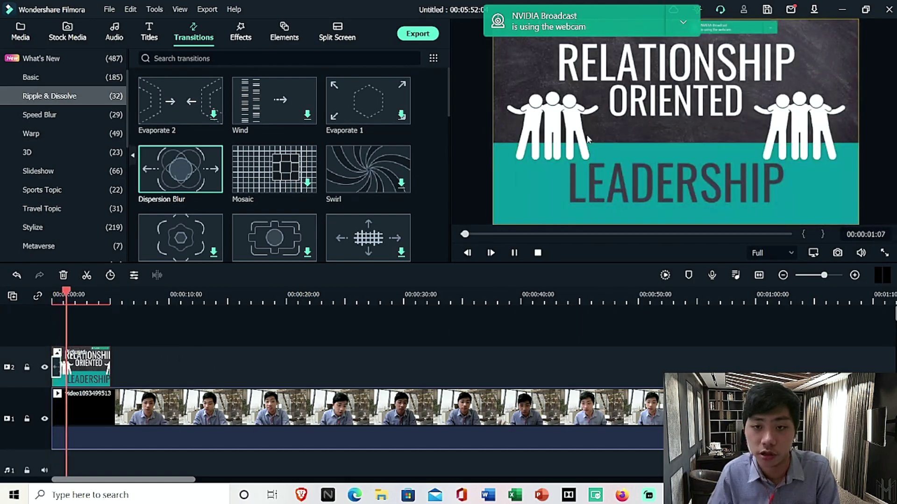
key("space")
left_click(99, 368)
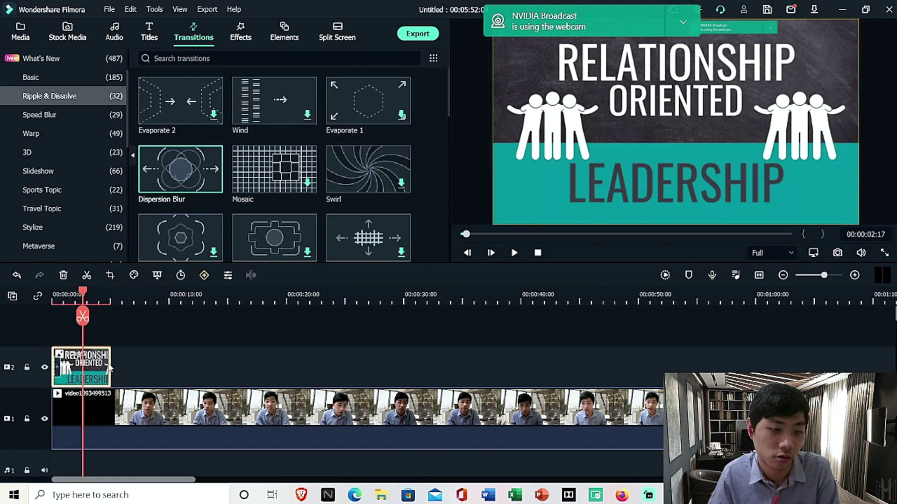
left_click_drag(110, 363, 190, 365)
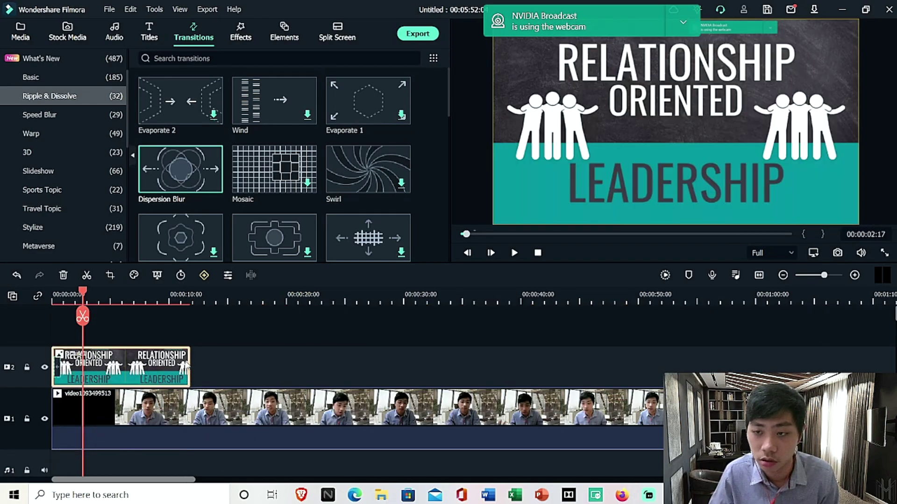
left_click_drag(189, 365, 686, 365)
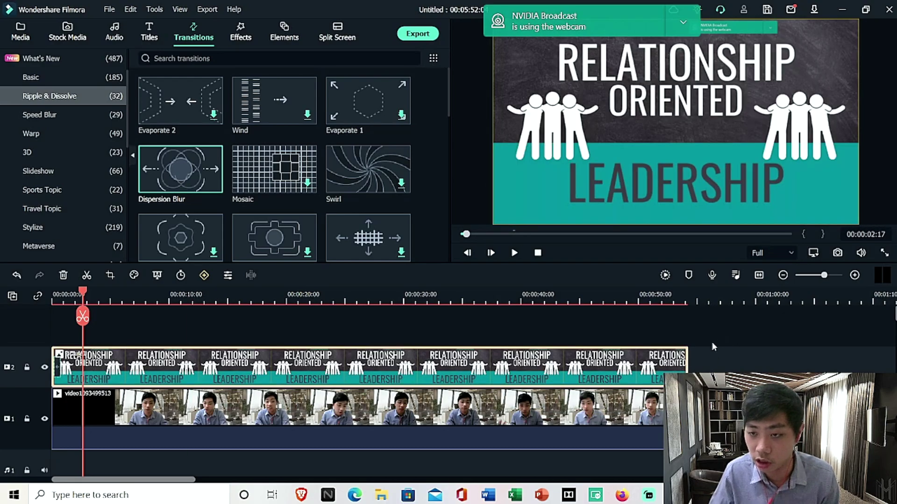
Move the slide clip onto a new track 3, aligned with the timeline start
left_click_drag(687, 366, 876, 355)
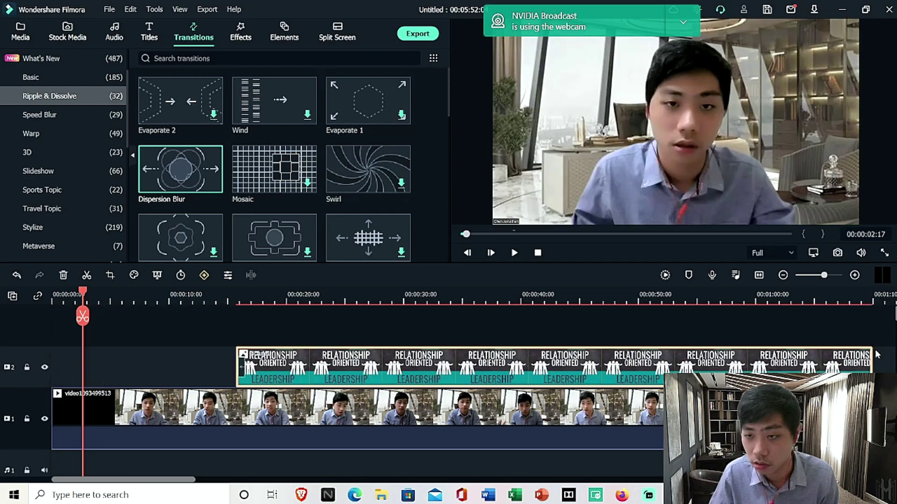
key("ctrl+z")
left_click_drag(272, 367, 647, 353)
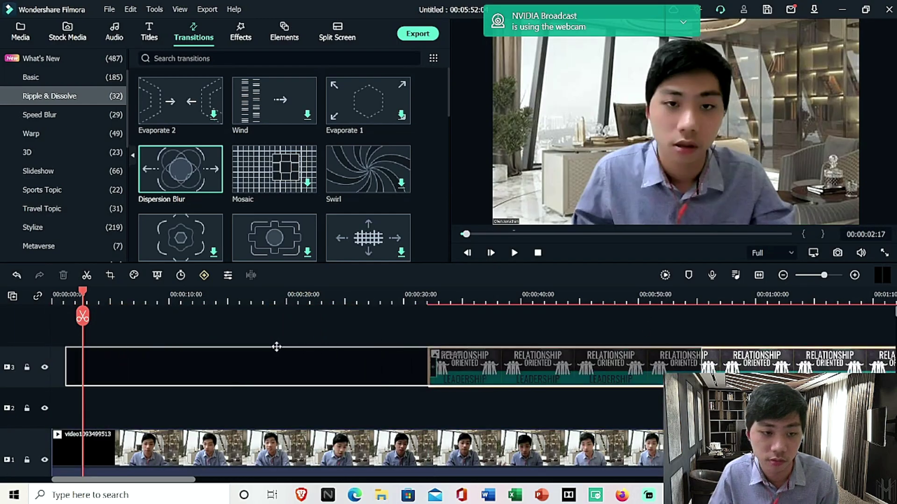
left_click_drag(201, 356, 138, 351)
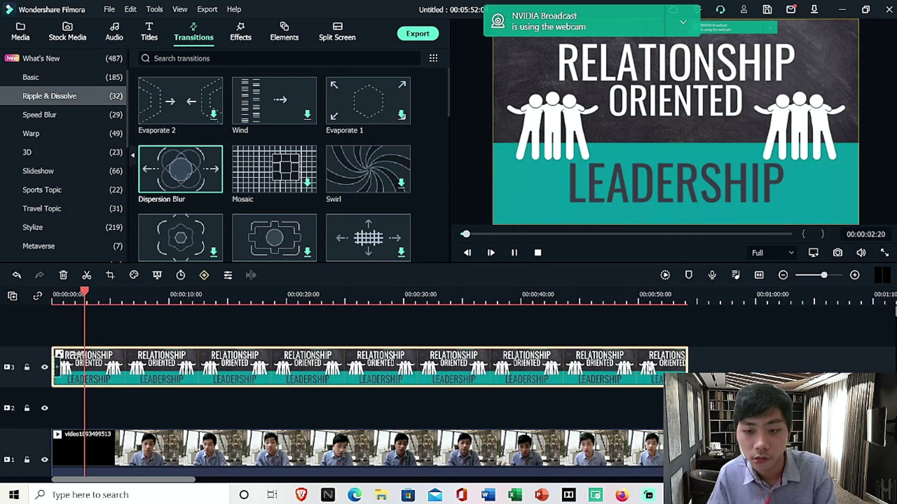
scroll(293, 329, "down", 1)
scroll(293, 329, "up", 1)
left_click_drag(90, 295, 60, 295)
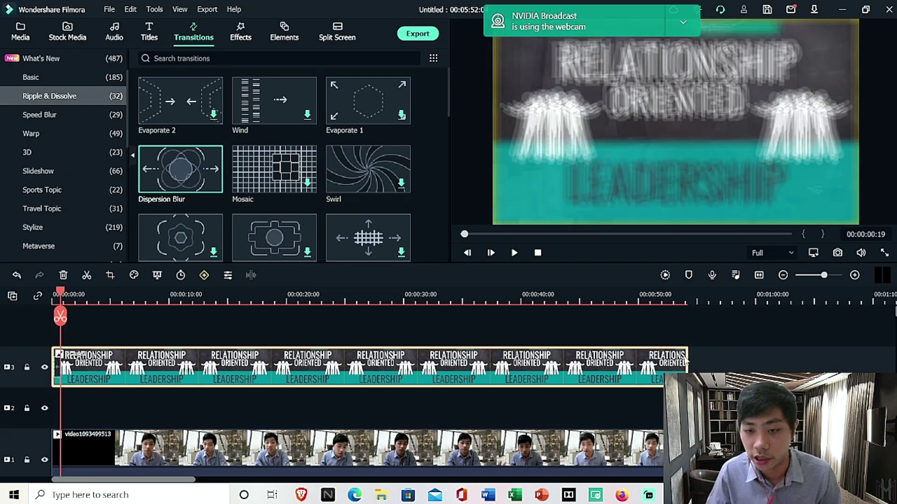
Trim the slide clip to about six seconds and close Filmora without saving
left_click_drag(689, 357, 127, 354)
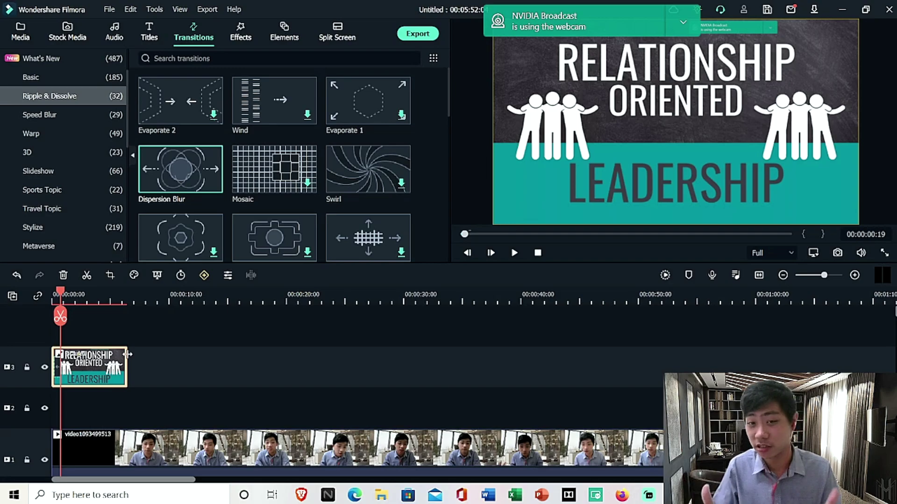
left_click(889, 10)
left_click(545, 247)
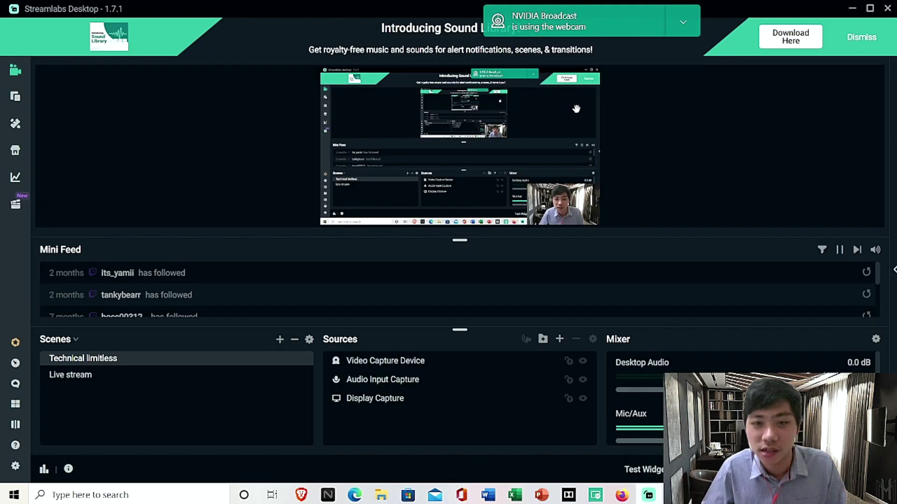